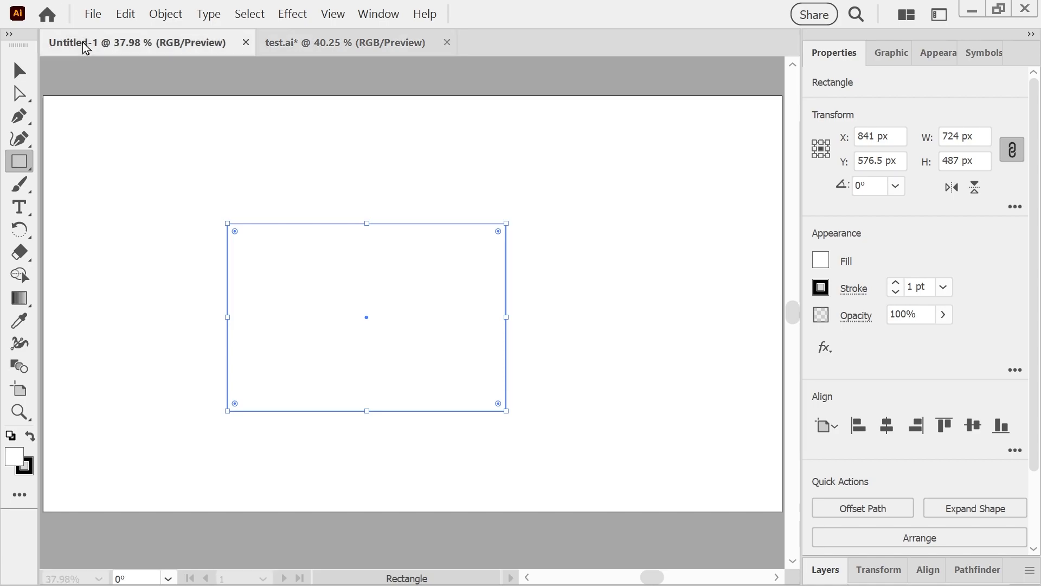
- Draw a rectangle about 716 by 353 px on the Untitled-1 artboard and fill it with a muted red
{"action": "left_click_drag", "start_coordinate": [170, 239], "coordinate": [430, 367]}
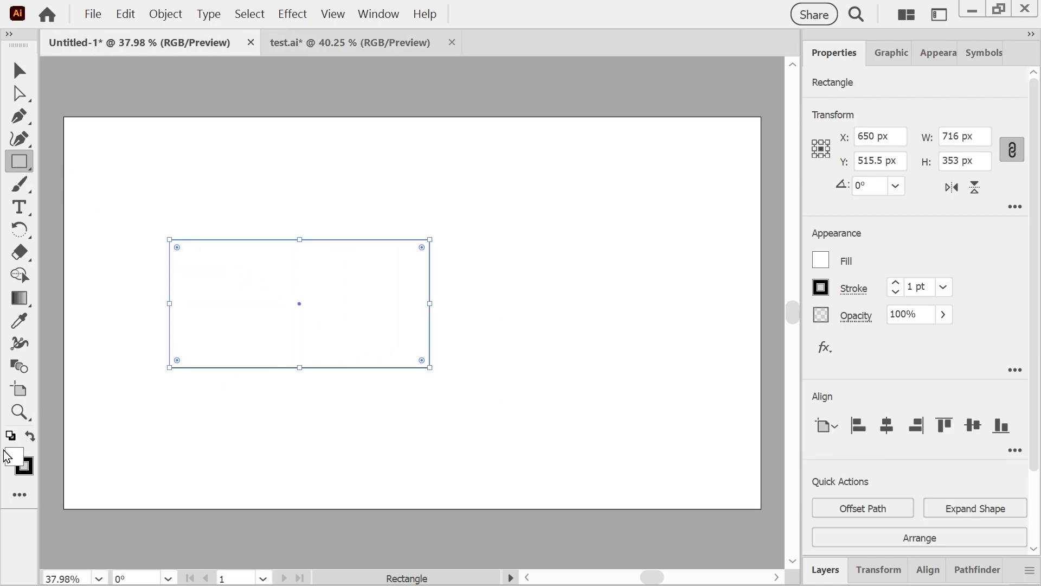
{"action": "double_click", "coordinate": [16, 461]}
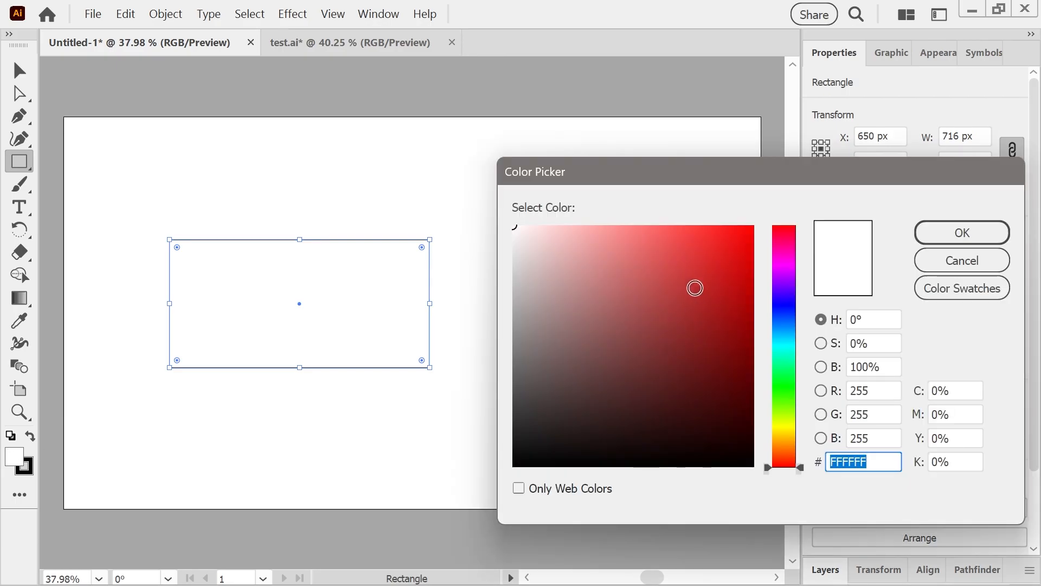
{"action": "left_click", "coordinate": [683, 288]}
{"action": "left_click", "coordinate": [932, 239]}
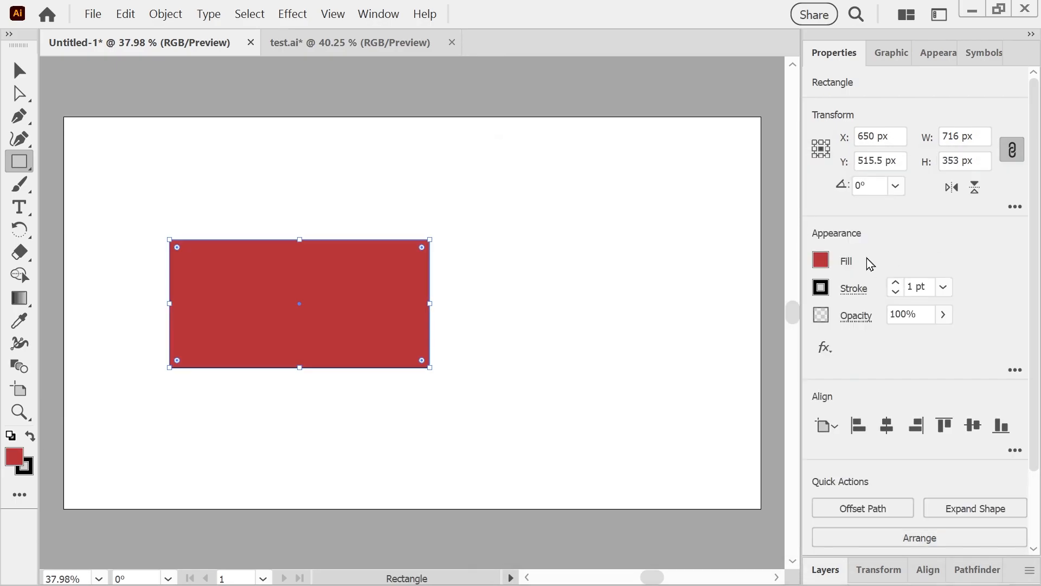
- Examine the fill and stroke swatches, graphic styles and symbols available in the Untitled-1 document
{"action": "left_click", "coordinate": [821, 261]}
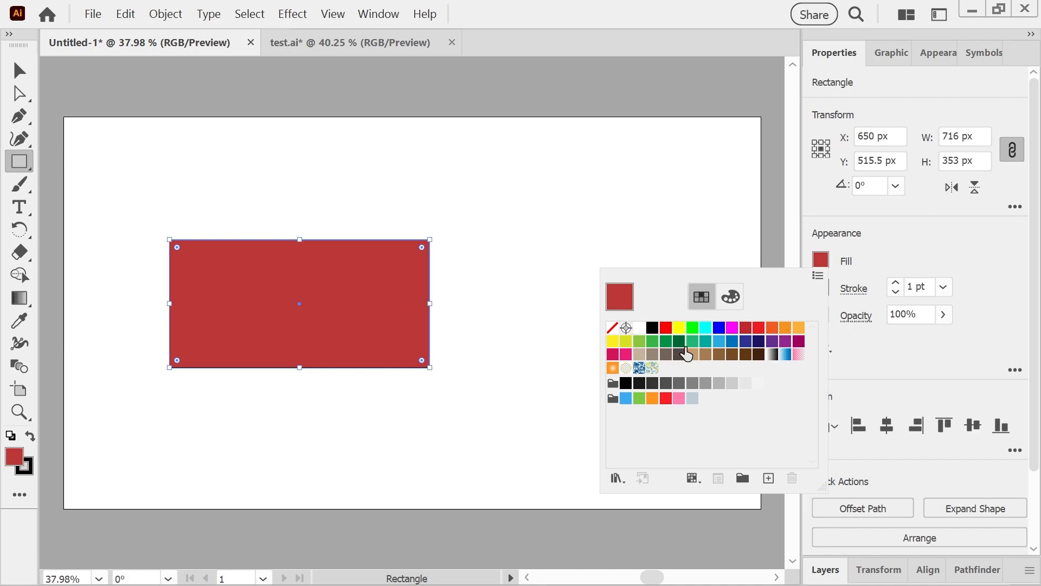
{"action": "left_click", "coordinate": [906, 220]}
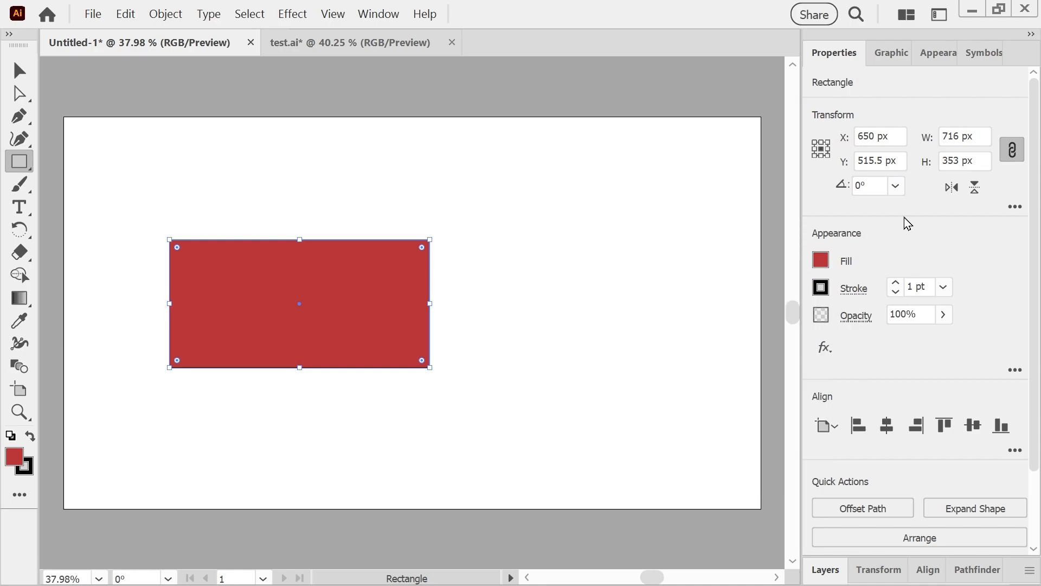
{"action": "left_click", "coordinate": [822, 289]}
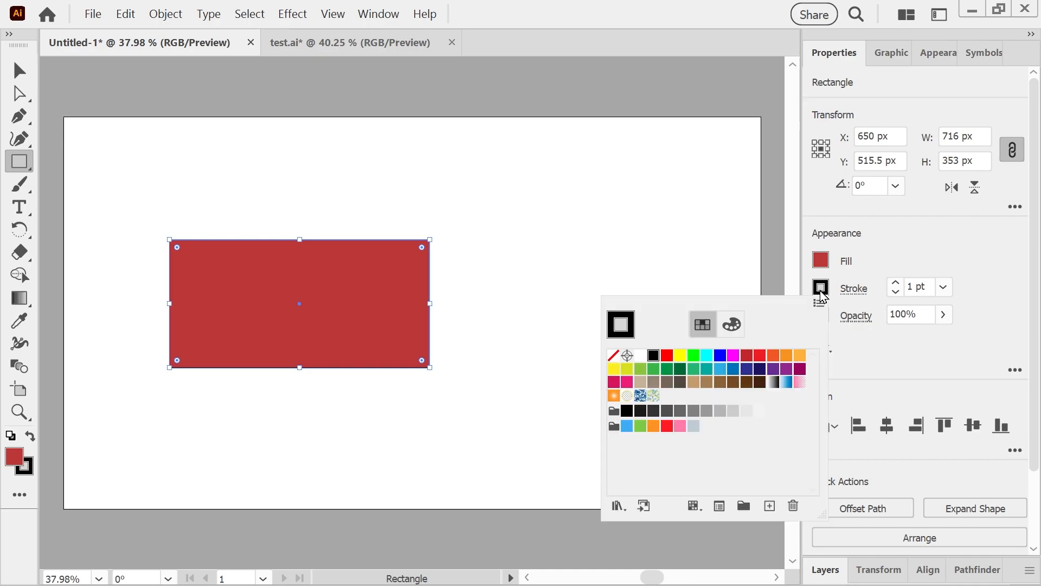
{"action": "left_click", "coordinate": [821, 258]}
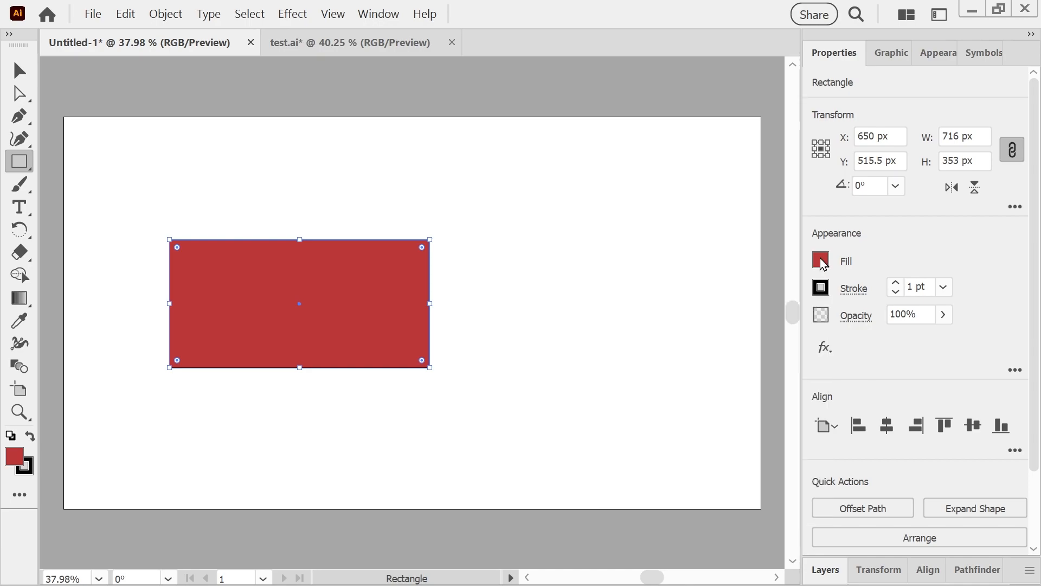
{"action": "left_click", "coordinate": [822, 261]}
{"action": "left_click", "coordinate": [885, 66]}
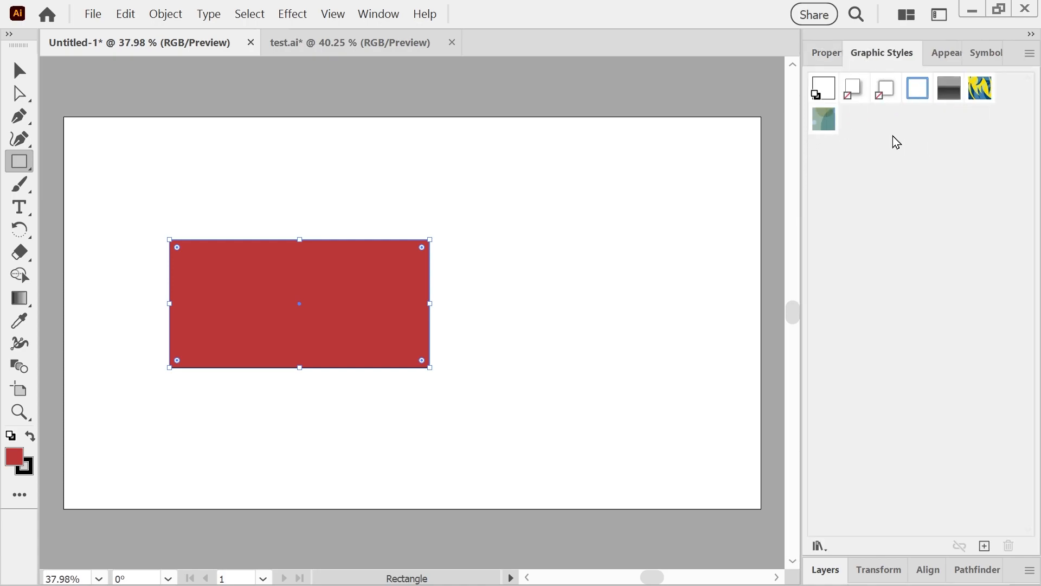
{"action": "left_click", "coordinate": [988, 52]}
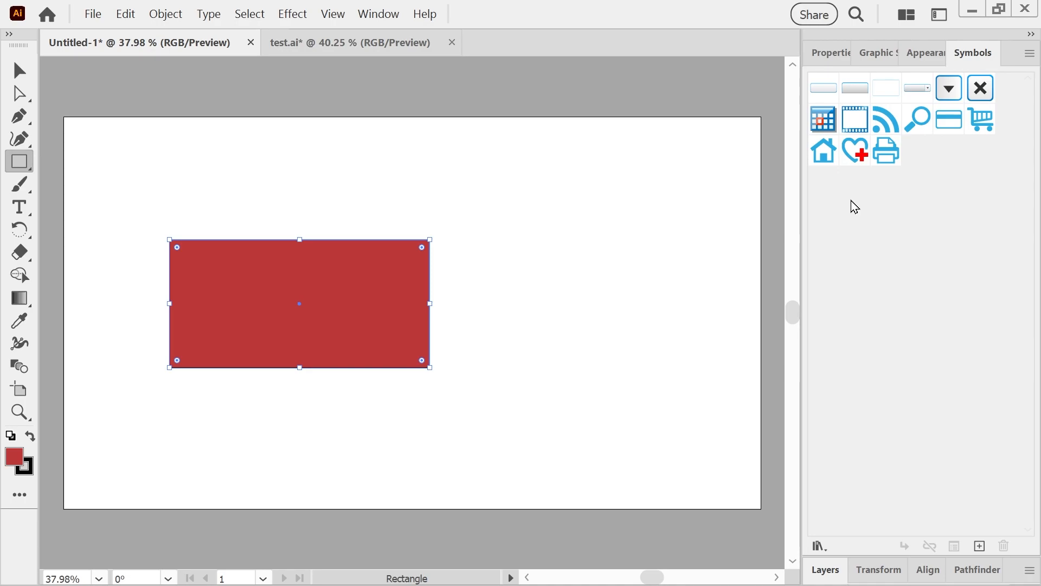
{"action": "left_click", "coordinate": [922, 60]}
{"action": "left_click", "coordinate": [874, 59]}
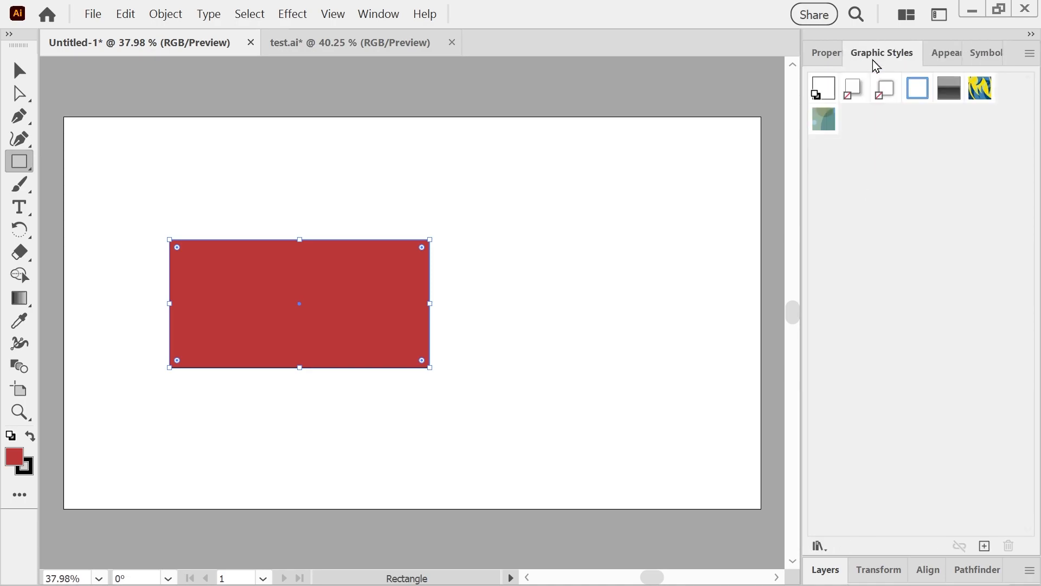
{"action": "left_click", "coordinate": [816, 61]}
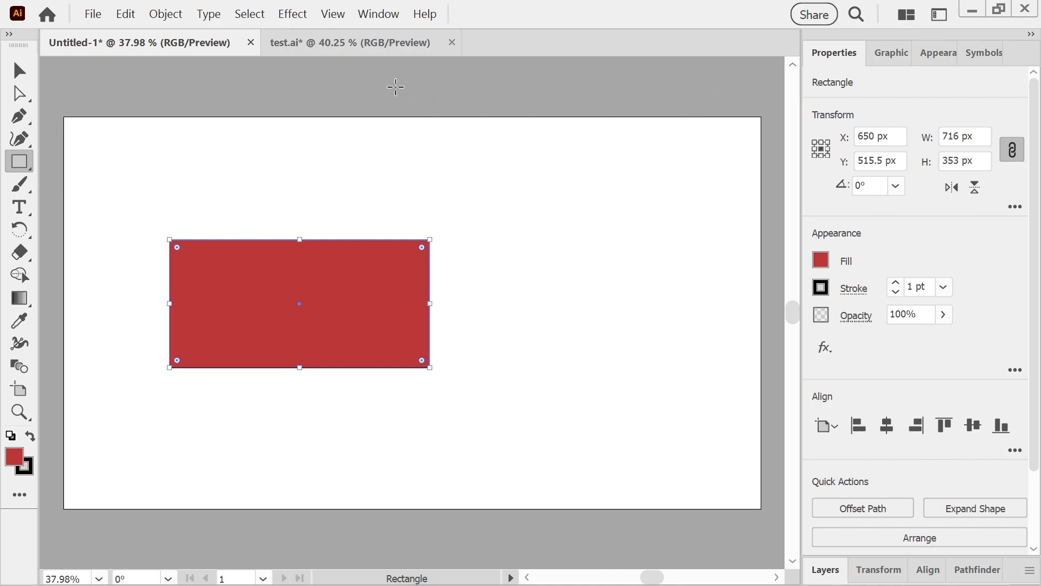
- Switch to the test.ai document and apply the black autumn-leaf pattern swatch to the rectangle's stroke
{"action": "left_click", "coordinate": [324, 47]}
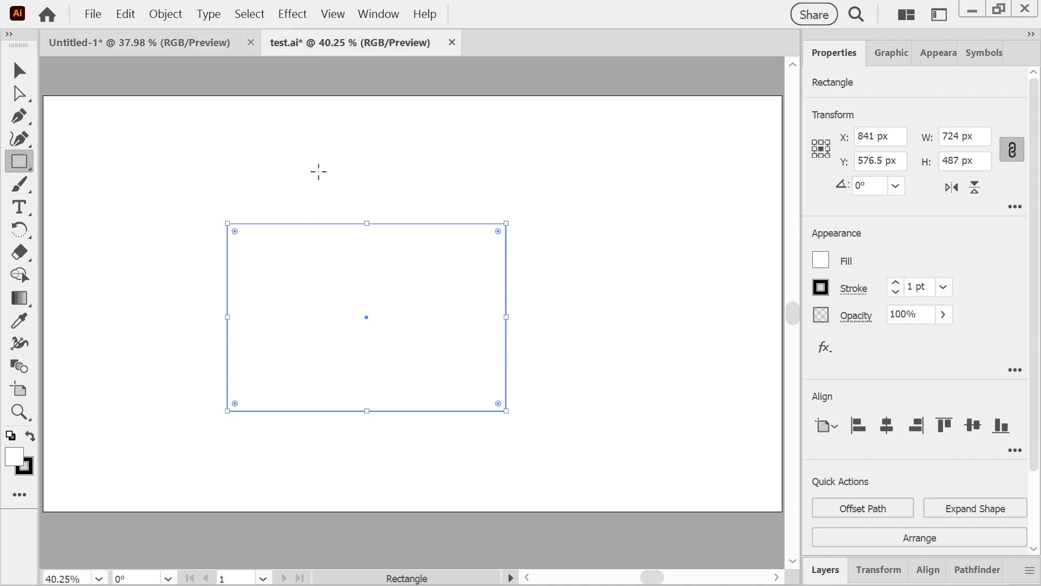
{"action": "left_click", "coordinate": [18, 70]}
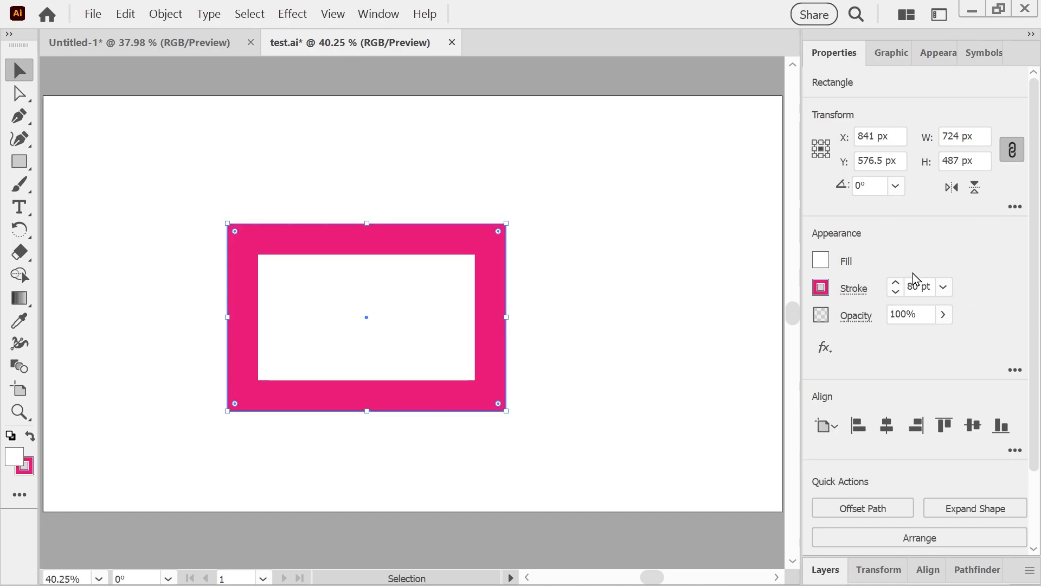
{"action": "left_click", "coordinate": [820, 293]}
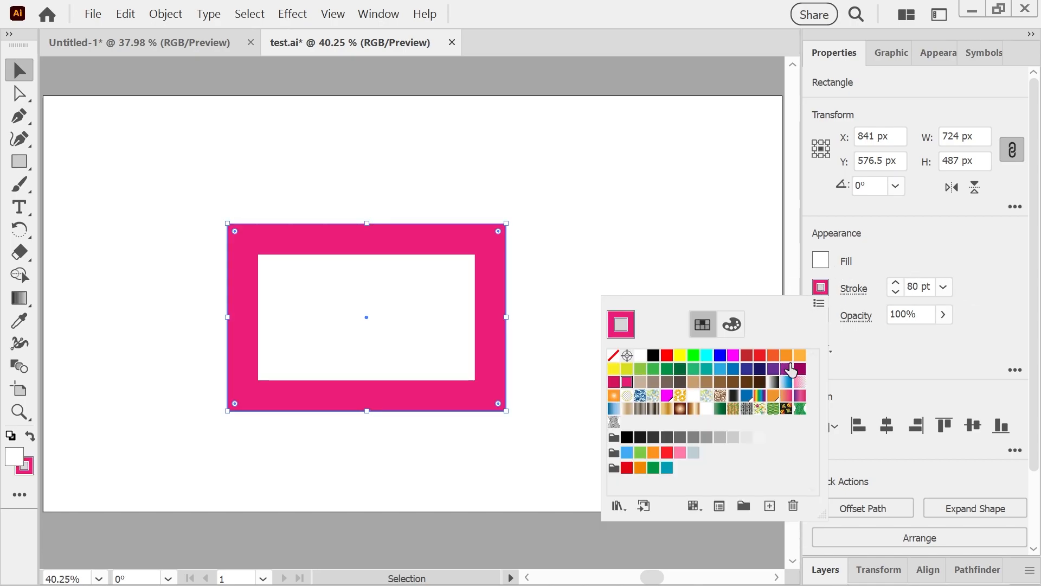
{"action": "left_click", "coordinate": [786, 409]}
{"action": "left_click", "coordinate": [887, 247]}
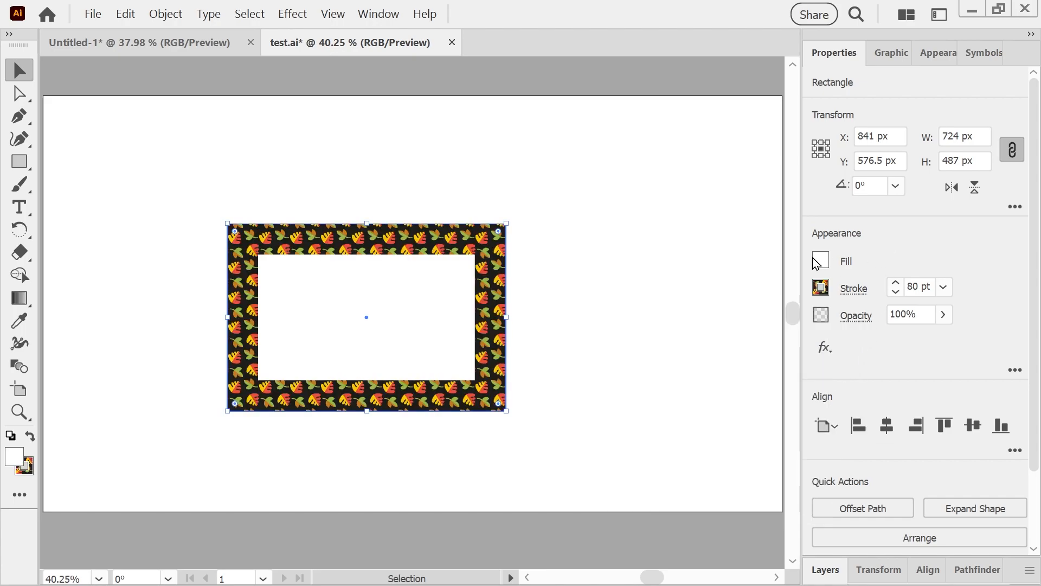
- Fill the rectangle with the multicoloured floral pattern swatch on a cream background
{"action": "left_click", "coordinate": [819, 261]}
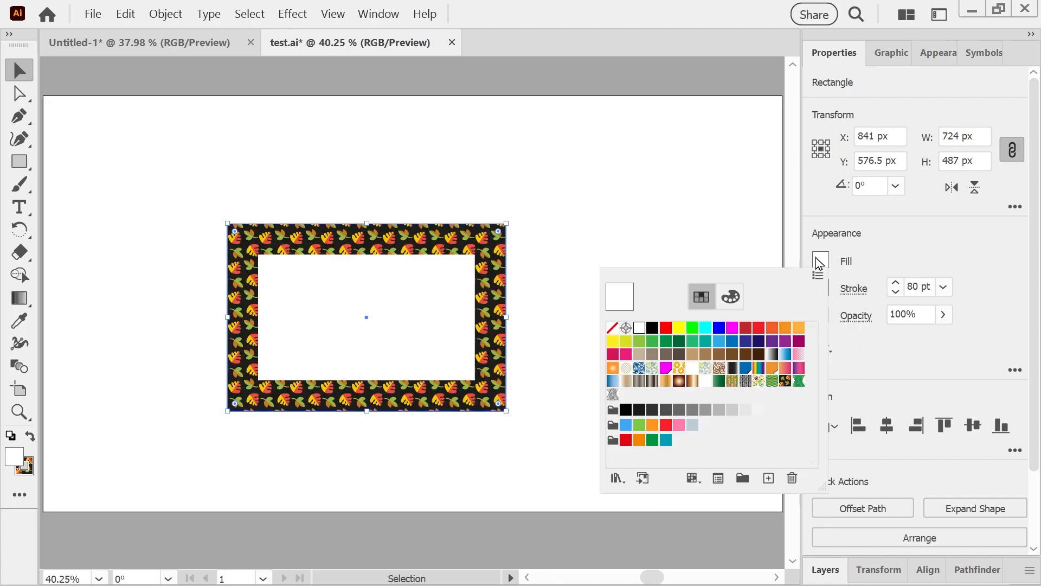
{"action": "left_click", "coordinate": [759, 381]}
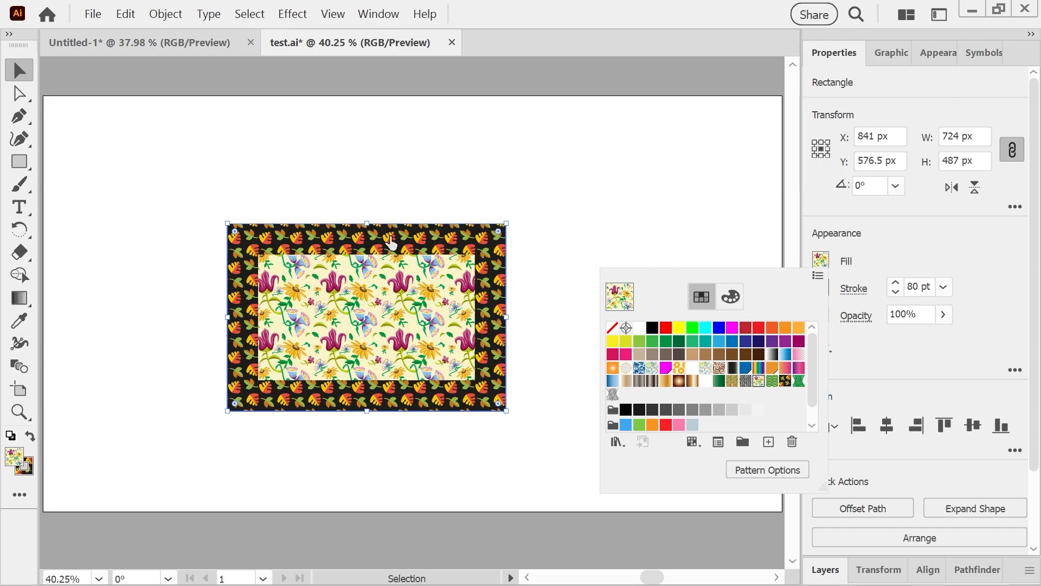
{"action": "left_click", "coordinate": [956, 265]}
- Try halftone, purple scribble, blue gradient and cross-hatched graphic styles on the rectangle, ending with the grey diagonal-stroke scribble style
{"action": "left_click", "coordinate": [891, 53]}
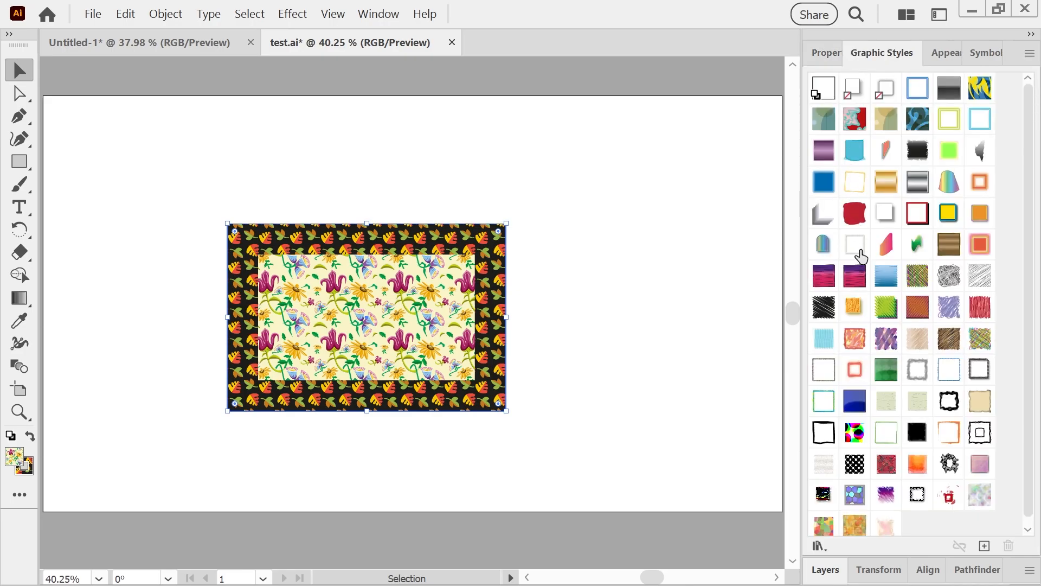
{"action": "left_click", "coordinate": [858, 444]}
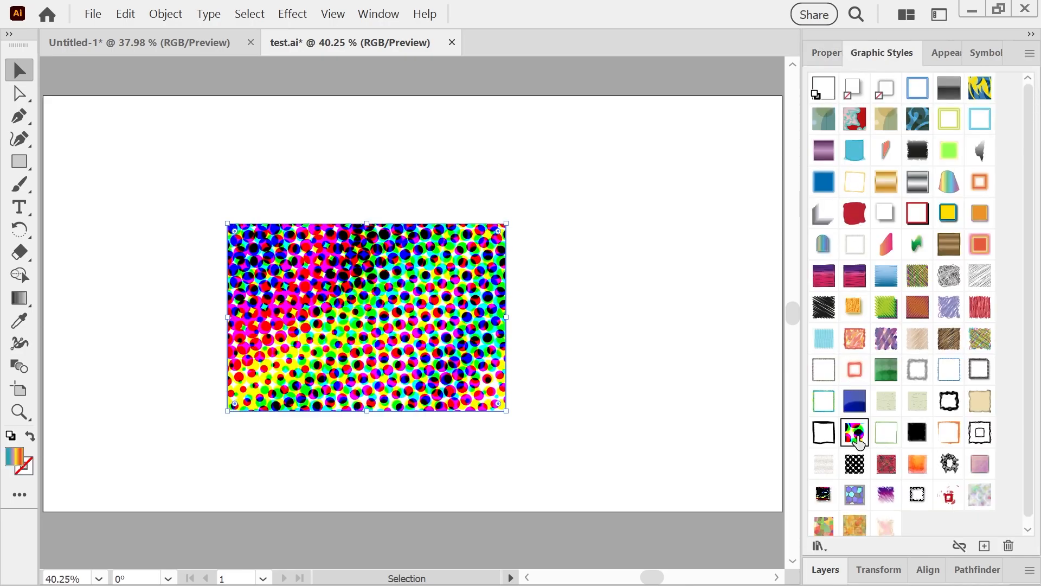
{"action": "left_click", "coordinate": [889, 341]}
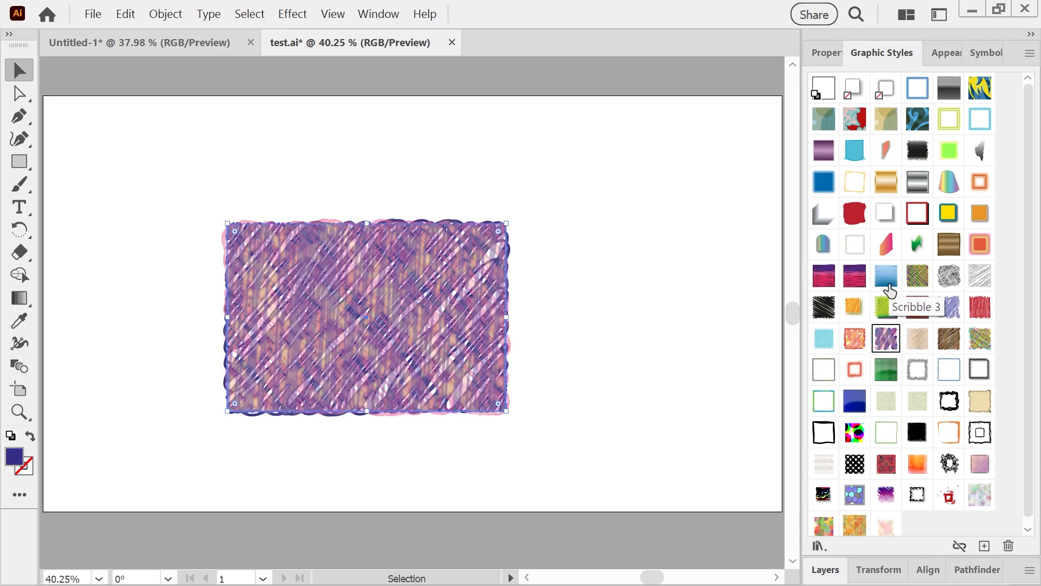
{"action": "left_click", "coordinate": [886, 276]}
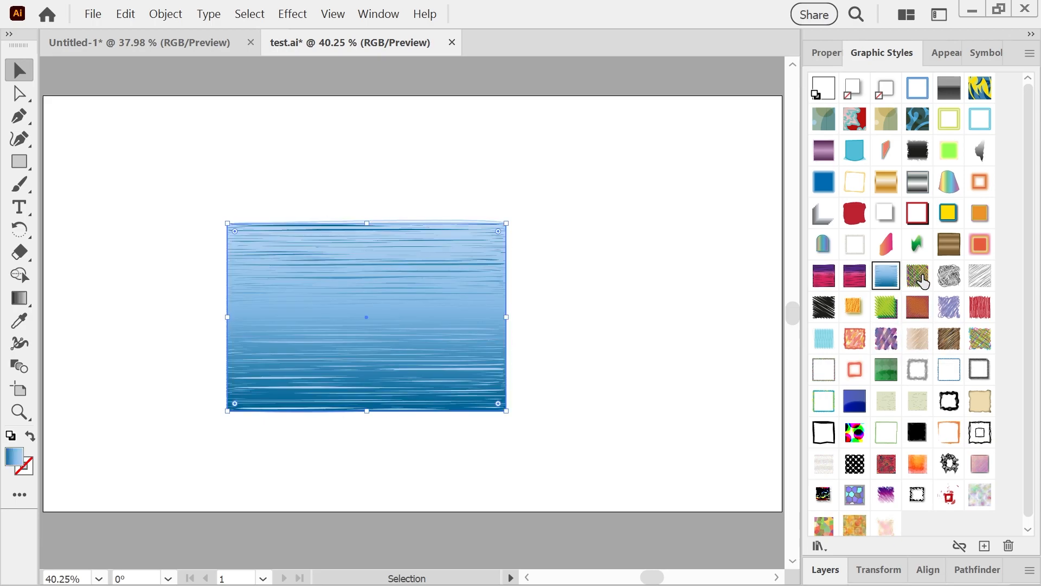
{"action": "left_click", "coordinate": [954, 282]}
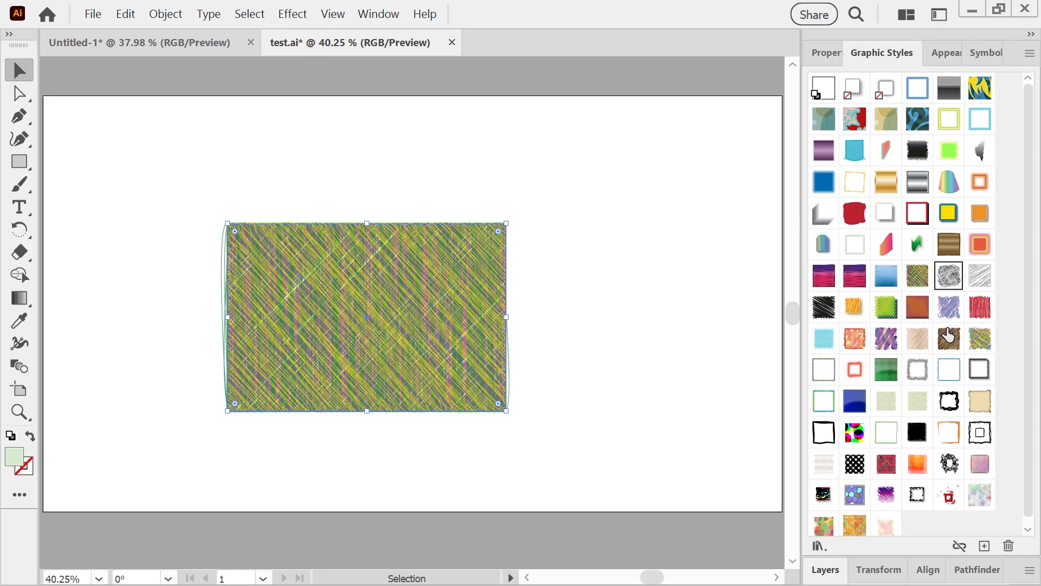
{"action": "left_click", "coordinate": [981, 278]}
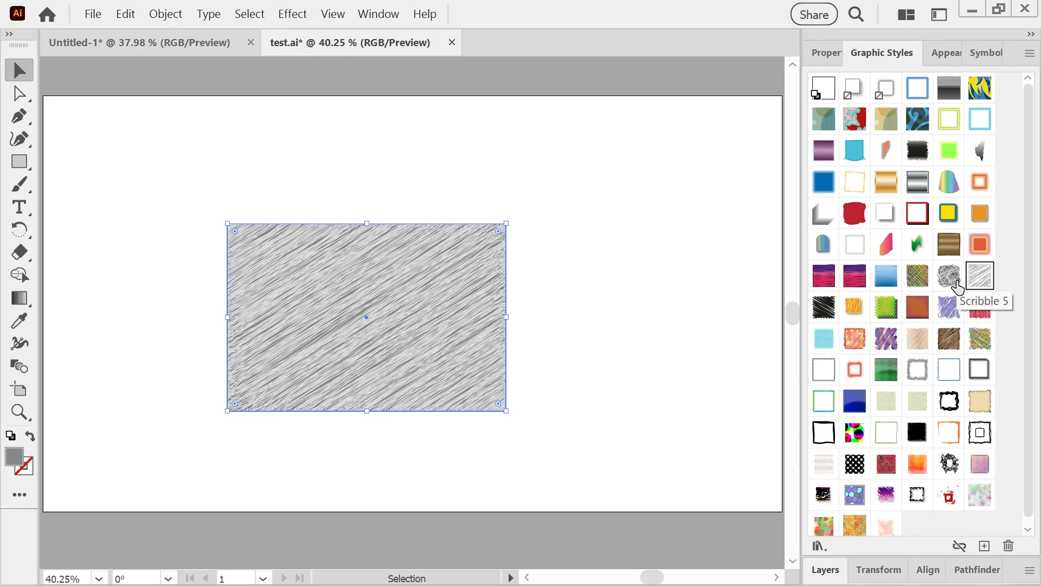
- Place an instance of the coral flower symbol over the right part of the rectangle
{"action": "left_click", "coordinate": [945, 54]}
{"action": "left_click", "coordinate": [888, 54]}
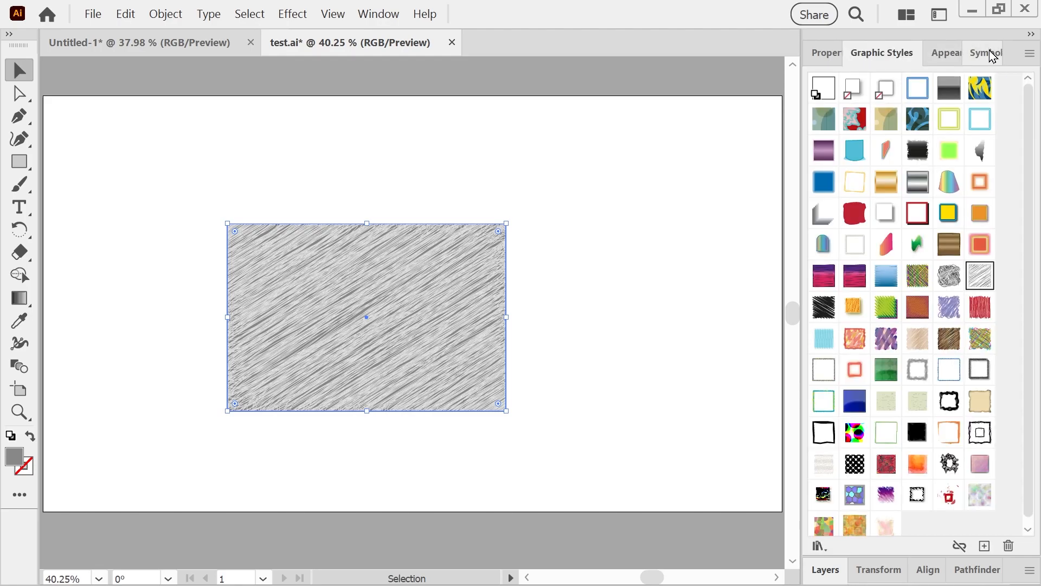
{"action": "left_click", "coordinate": [986, 56]}
{"action": "left_click", "coordinate": [979, 89]}
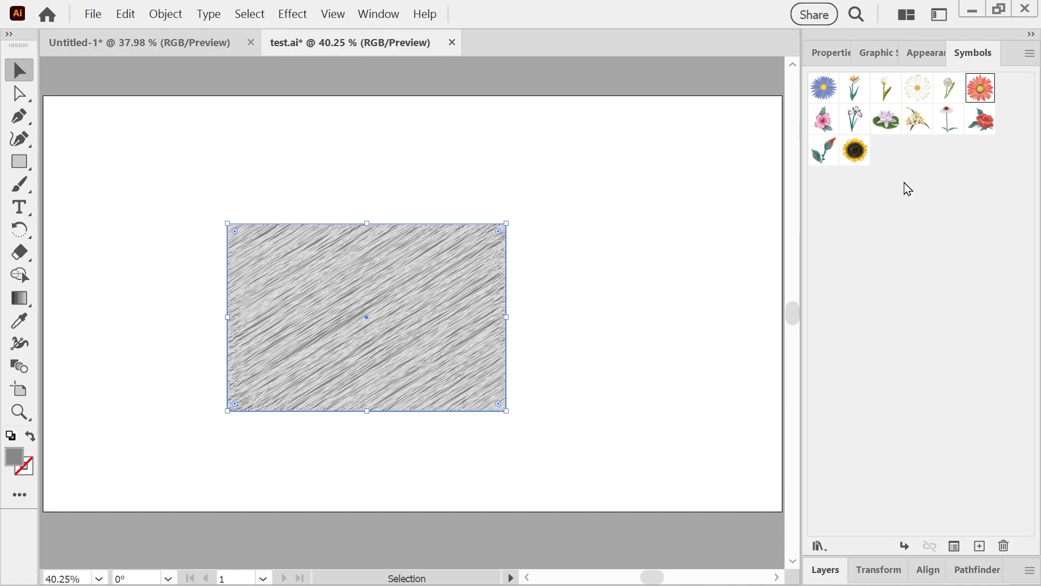
{"action": "left_click_drag", "start_coordinate": [980, 88], "coordinate": [523, 361]}
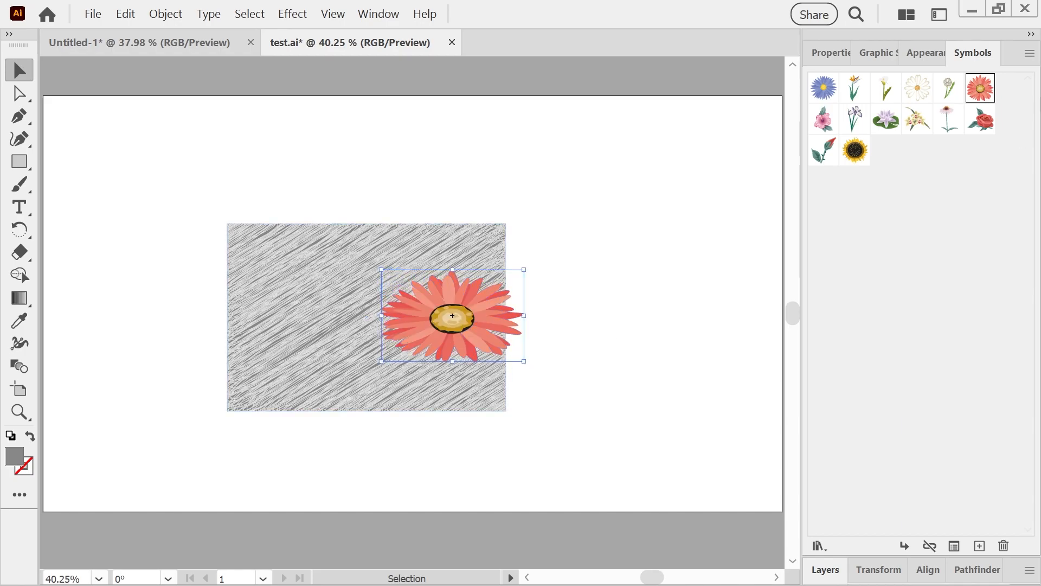
- Place a sunflower symbol over the rectangle, delete it, and delete the coral flower as well
{"action": "left_click", "coordinate": [856, 155]}
{"action": "left_click_drag", "start_coordinate": [461, 295], "coordinate": [408, 421]}
{"action": "key", "text": "Delete"}
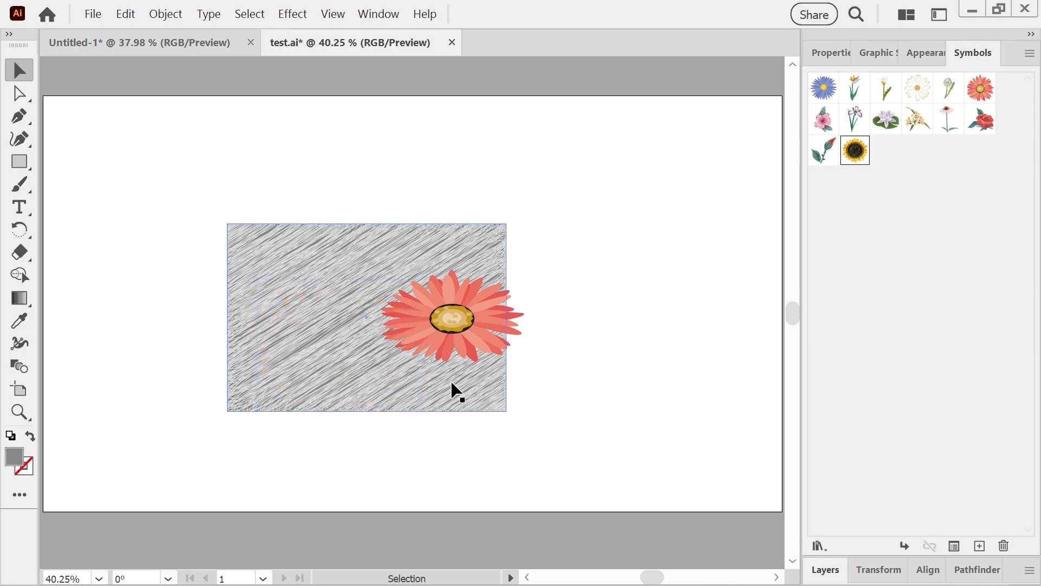
{"action": "left_click", "coordinate": [436, 330]}
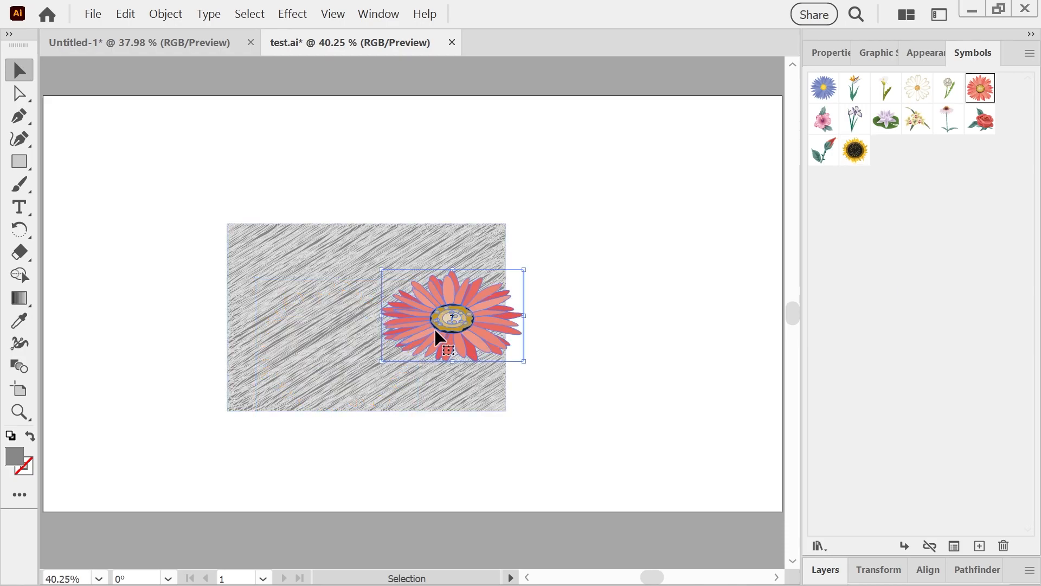
{"action": "key", "text": "Delete"}
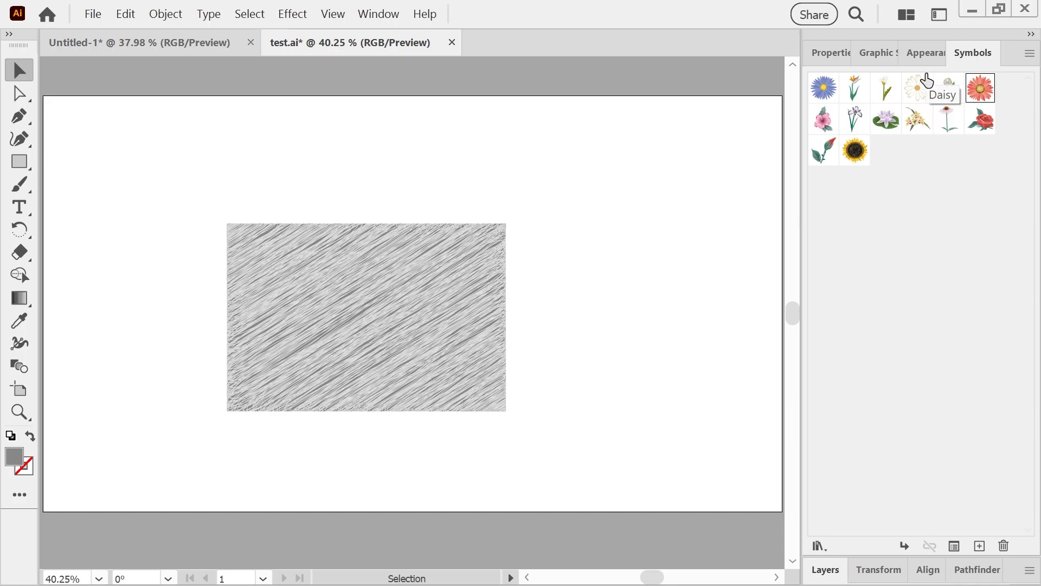
- Open the Image Effects graphic style library
{"action": "left_click", "coordinate": [926, 52]}
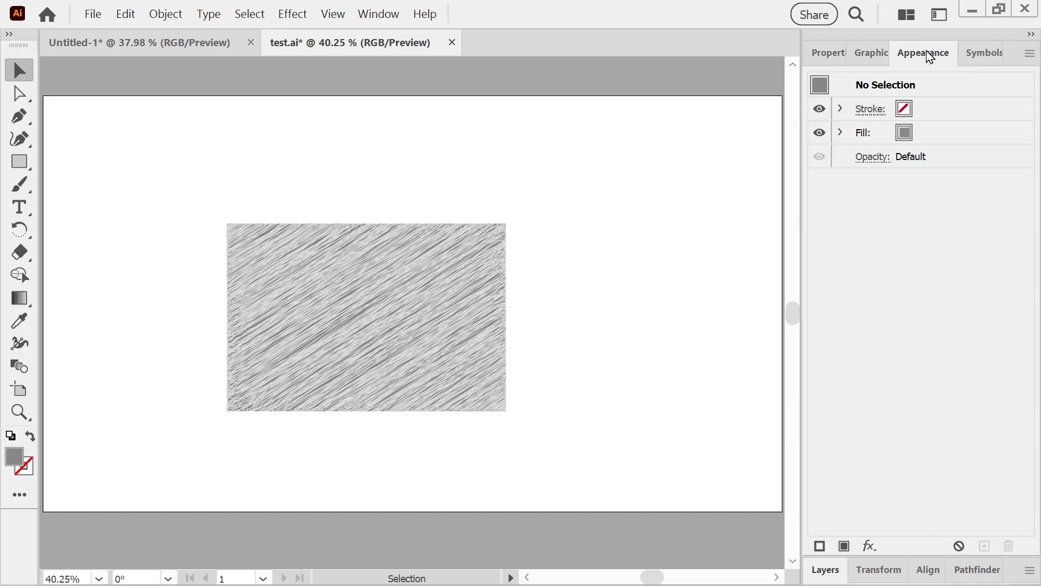
{"action": "left_click", "coordinate": [873, 54]}
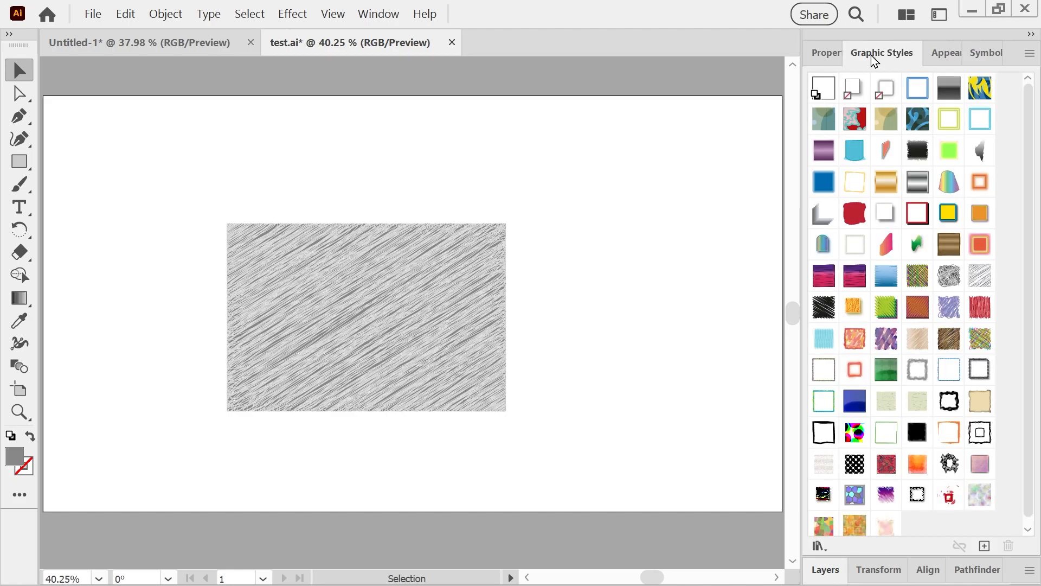
{"action": "left_click", "coordinate": [375, 15]}
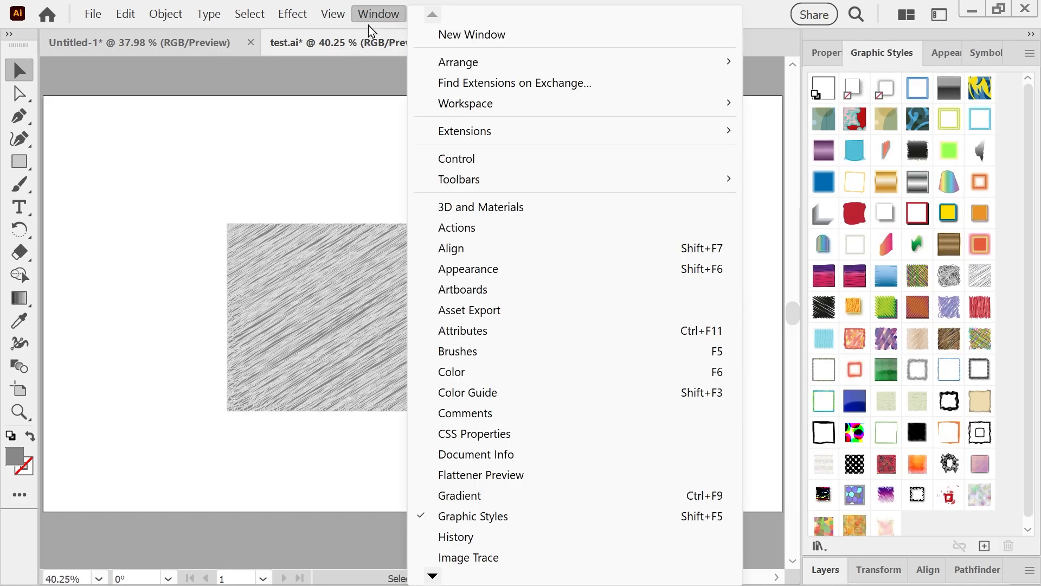
{"action": "mouse_move", "coordinate": [433, 576]}
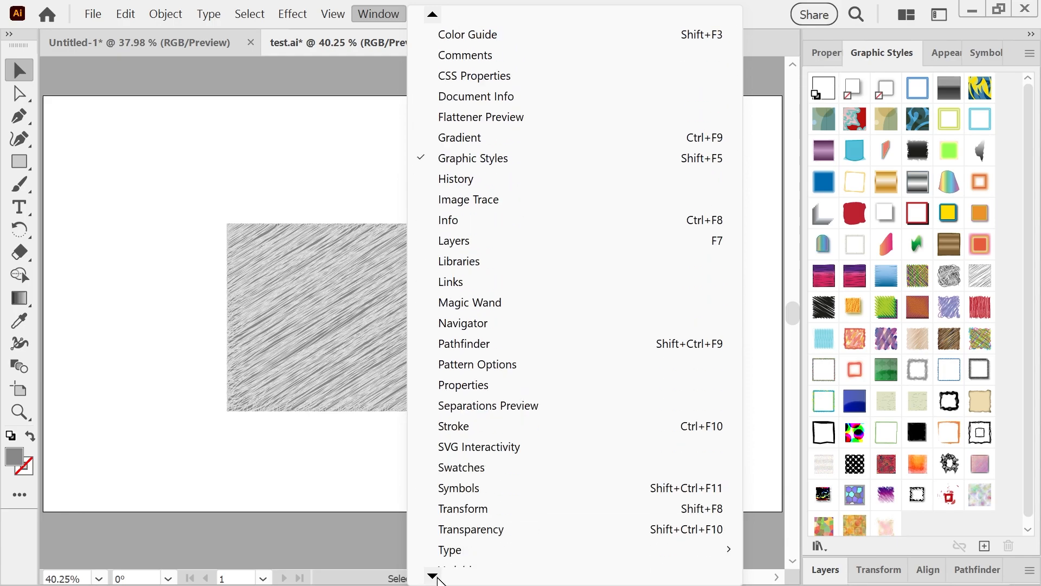
{"action": "mouse_move", "coordinate": [537, 462]}
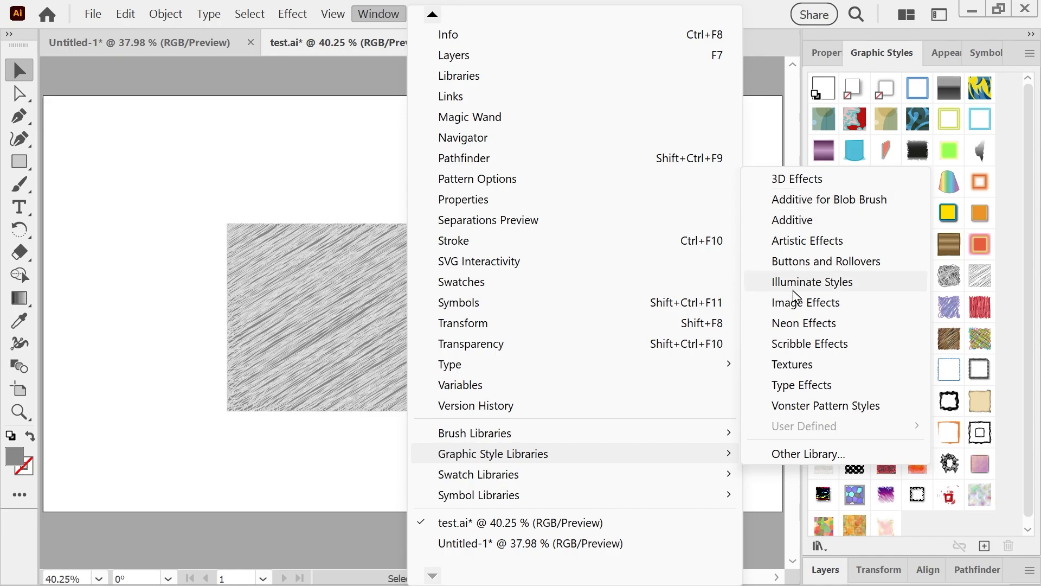
{"action": "left_click", "coordinate": [806, 302]}
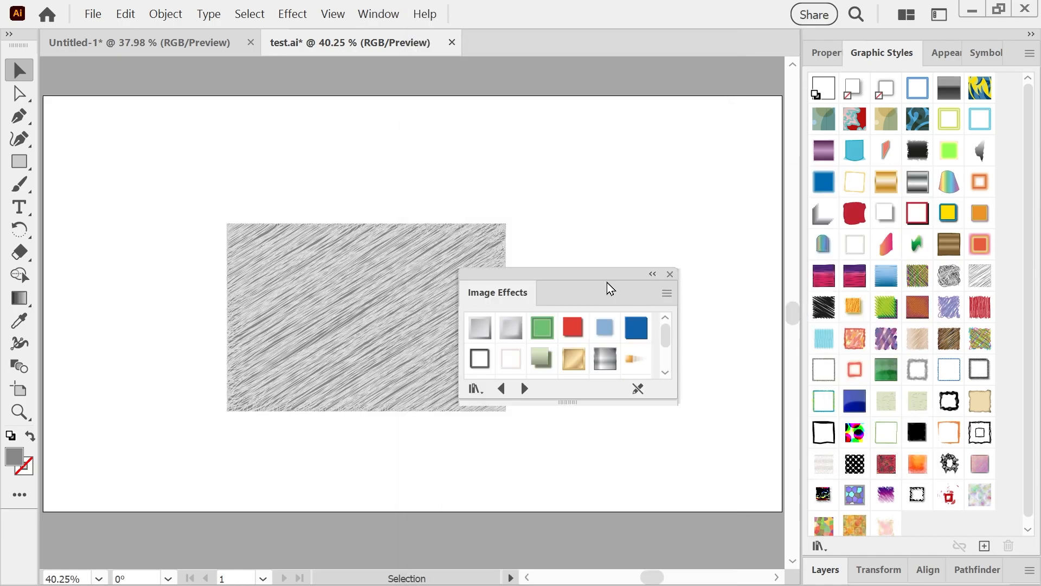
- Enlarge the Image Effects library and select all its styles from the first grey bevel style to Yellow Glow
{"action": "left_click_drag", "start_coordinate": [577, 286], "coordinate": [543, 210]}
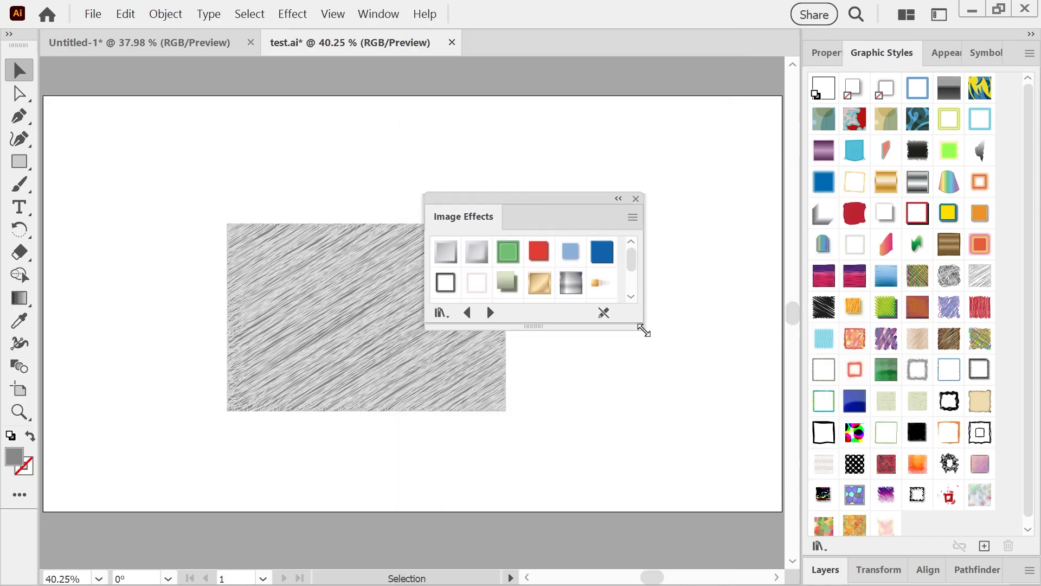
{"action": "left_click_drag", "start_coordinate": [643, 331], "coordinate": [723, 441]}
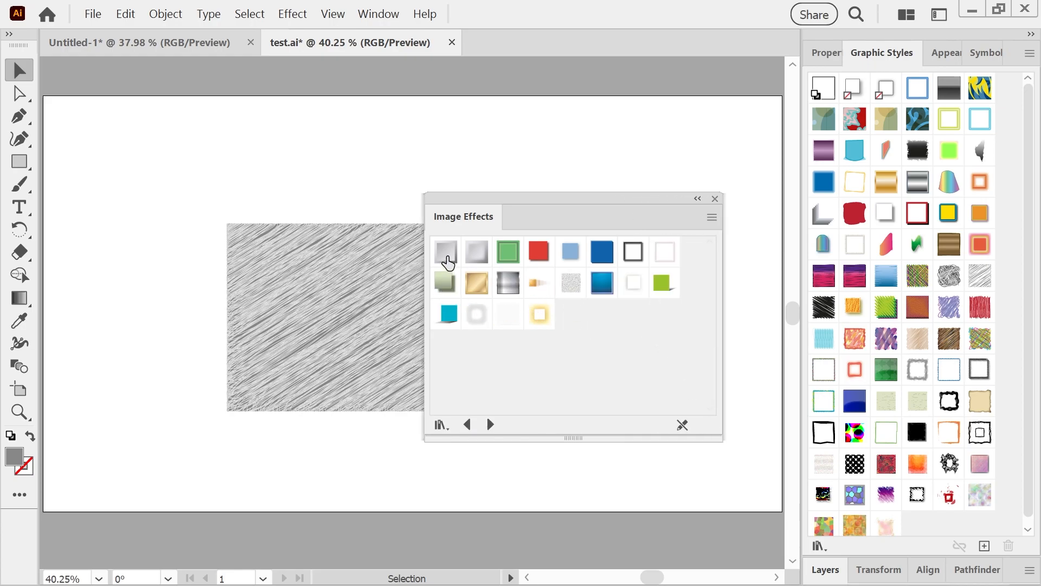
{"action": "left_click", "coordinate": [446, 252]}
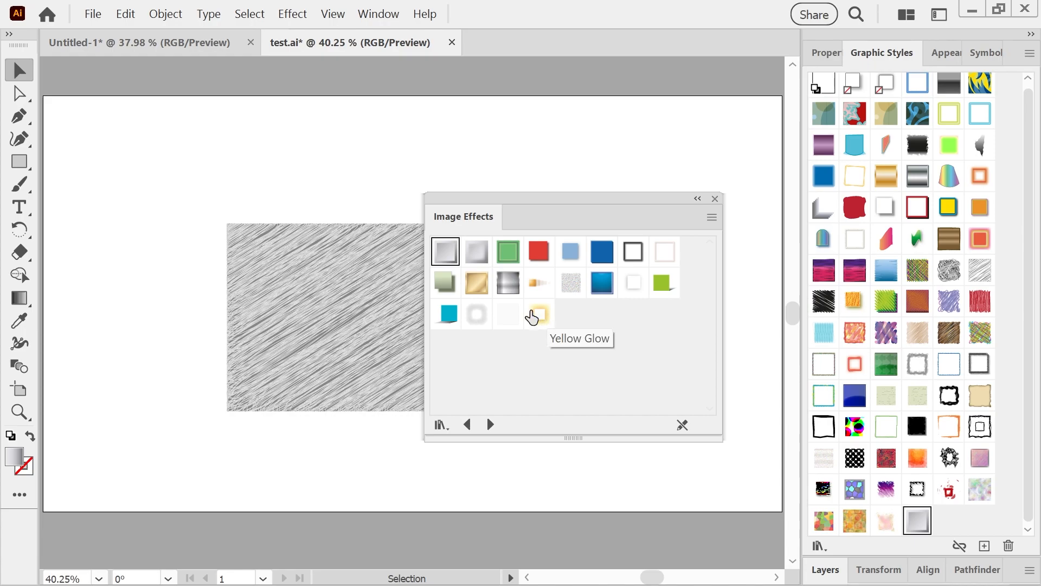
{"action": "left_click", "coordinate": [550, 313], "text": "shift"}
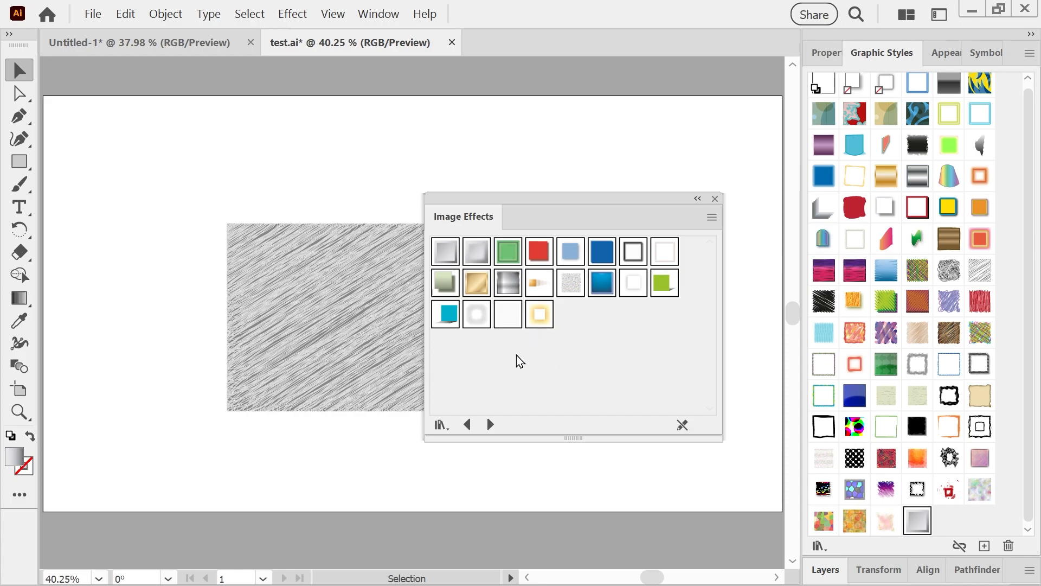
- Browse the Type Effects and Vonster Pattern Styles libraries and close the library
{"action": "left_click", "coordinate": [543, 365]}
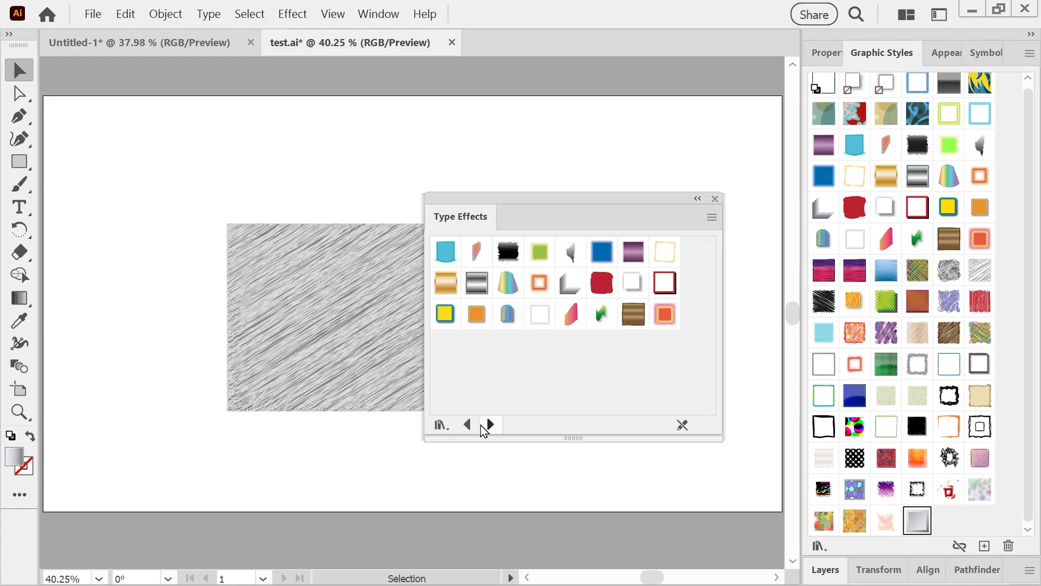
{"action": "left_click", "coordinate": [489, 426]}
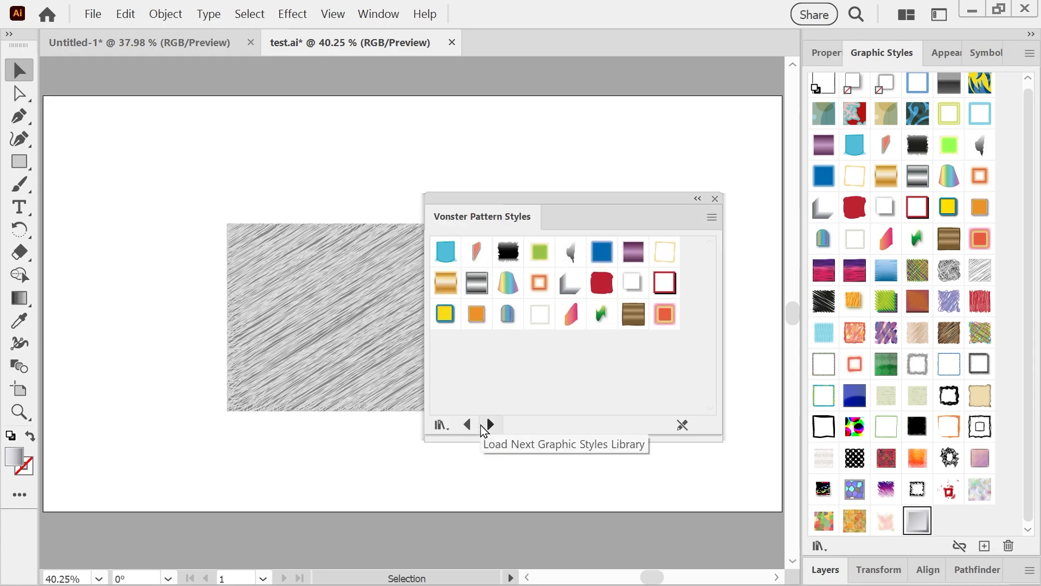
{"action": "left_click", "coordinate": [714, 200]}
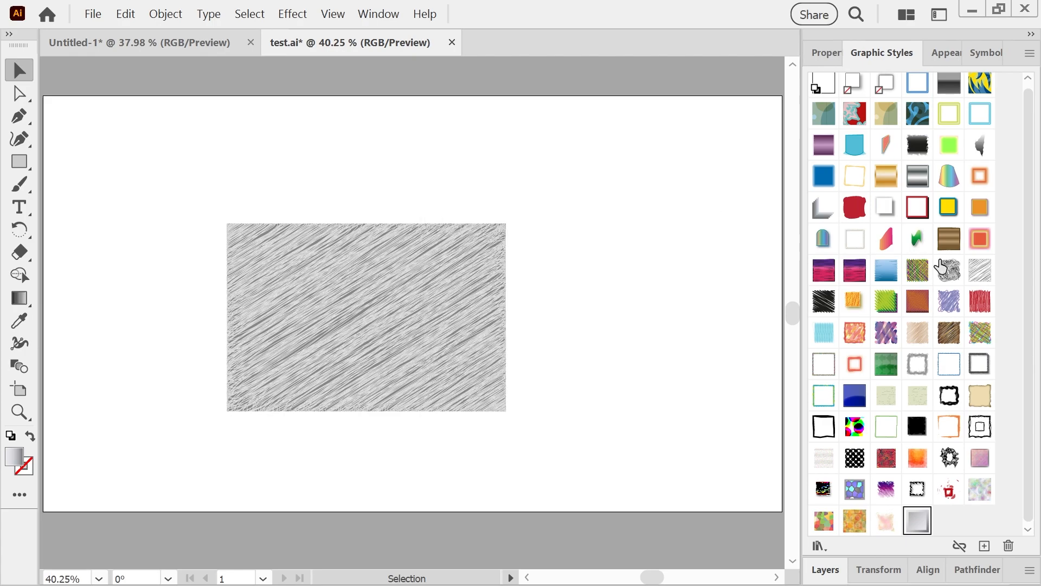
- Apply the blue floral pattern swatch to the stroke of the scribble-filled rectangle
{"action": "left_click", "coordinate": [832, 58]}
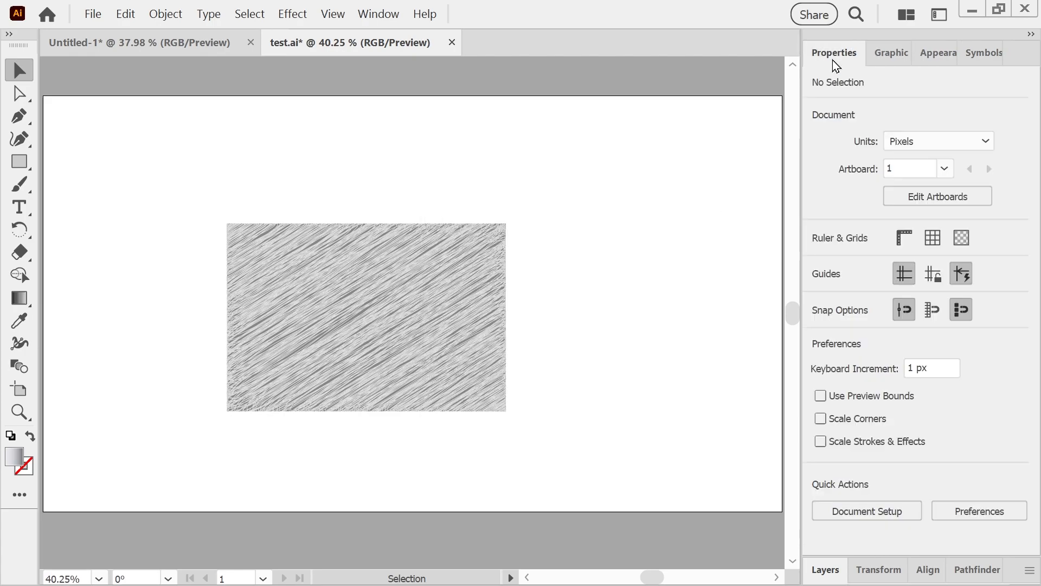
{"action": "mouse_move", "coordinate": [208, 181]}
{"action": "left_mouse_down"}
{"action": "mouse_move", "coordinate": [497, 451]}
{"action": "mouse_move", "coordinate": [579, 442]}
{"action": "left_mouse_up"}
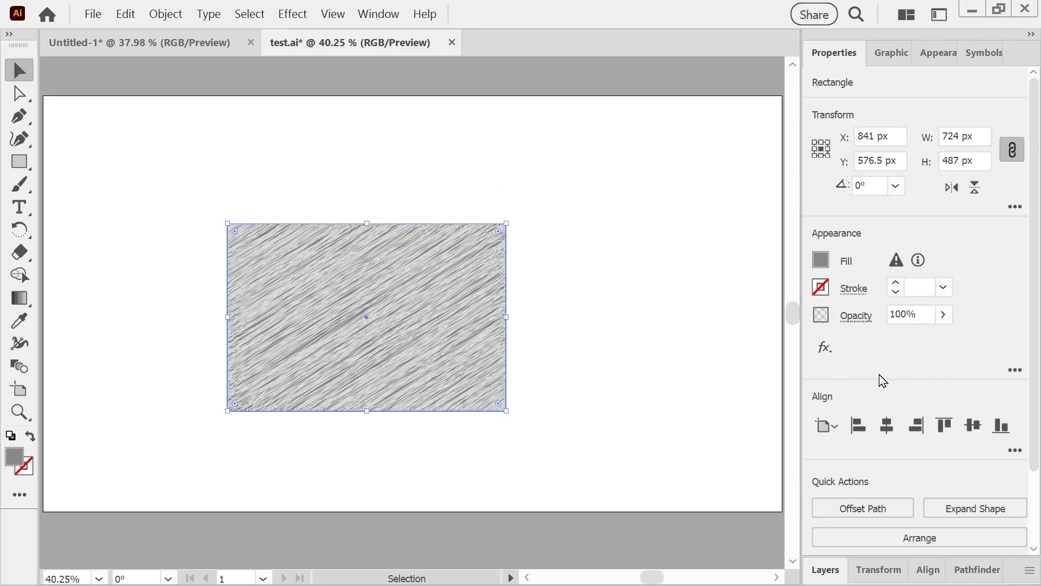
{"action": "left_click", "coordinate": [820, 264]}
{"action": "left_click", "coordinate": [819, 267]}
{"action": "left_click", "coordinate": [821, 287]}
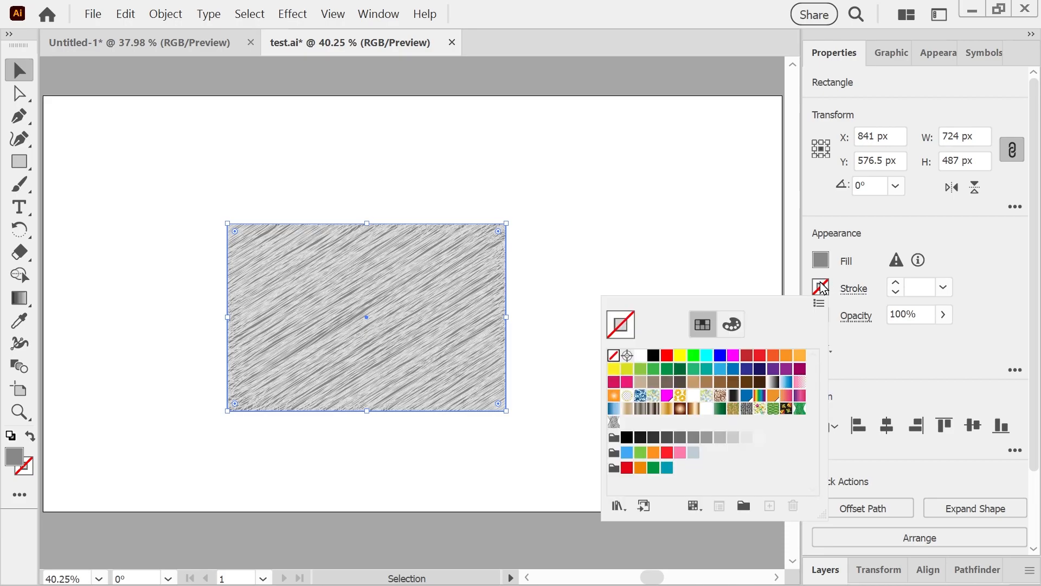
{"action": "left_click", "coordinate": [641, 395]}
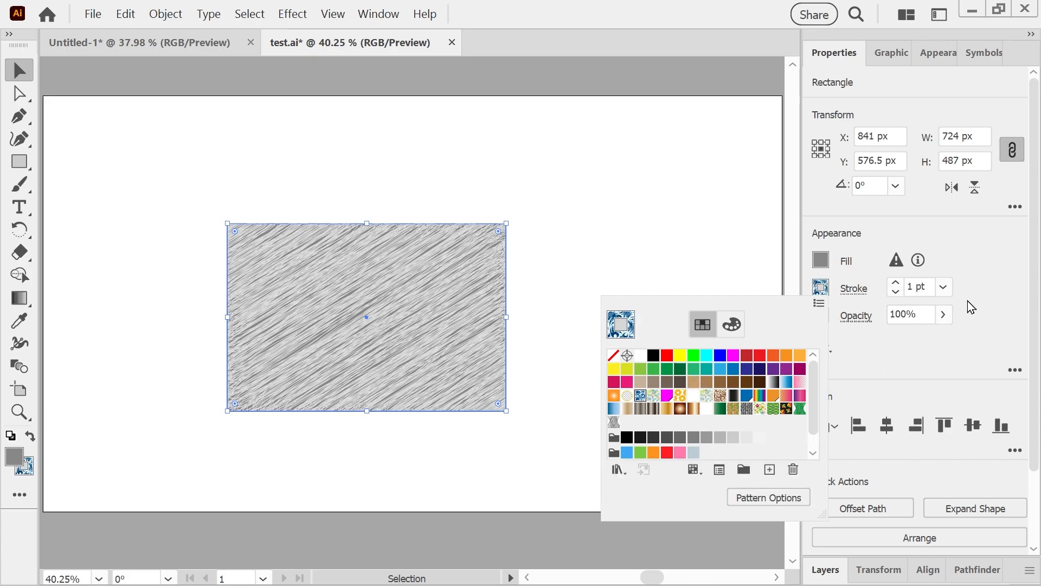
- Set the rectangle's patterned stroke weight to 12 pt and deselect the rectangle
{"action": "left_click", "coordinate": [943, 291]}
{"action": "left_click", "coordinate": [944, 287]}
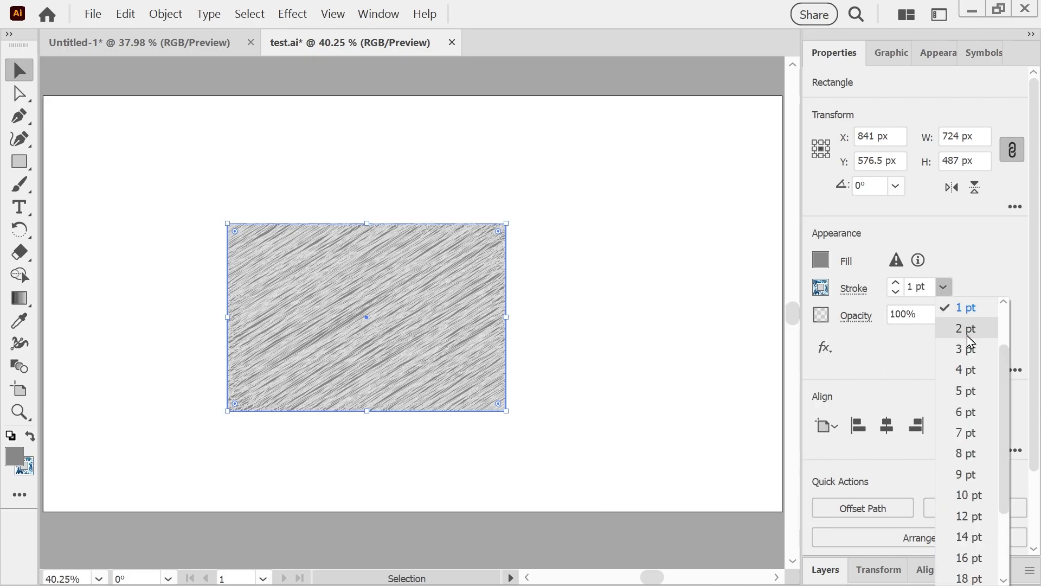
{"action": "left_click", "coordinate": [970, 515]}
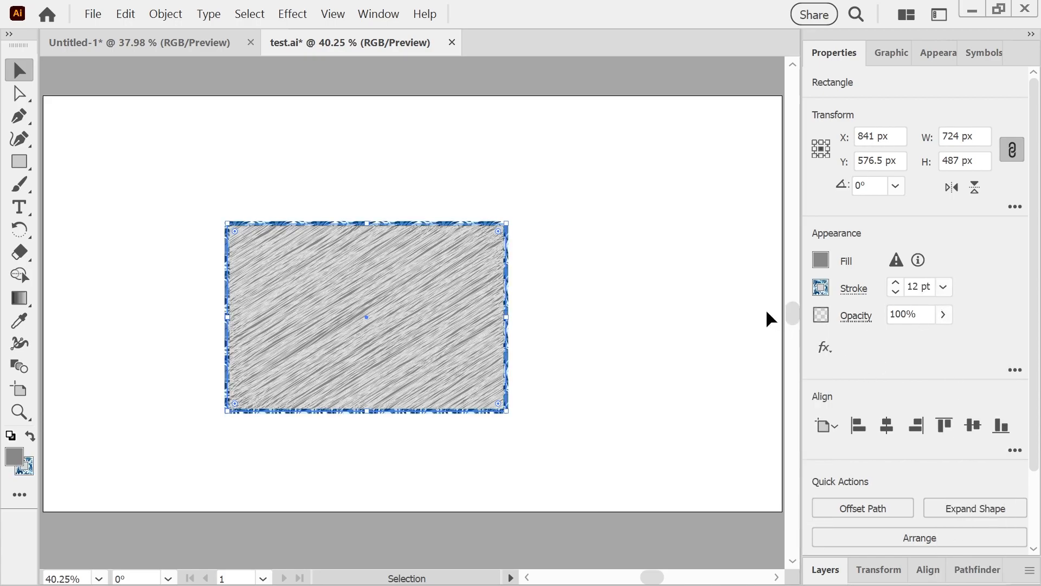
{"action": "left_click", "coordinate": [148, 192]}
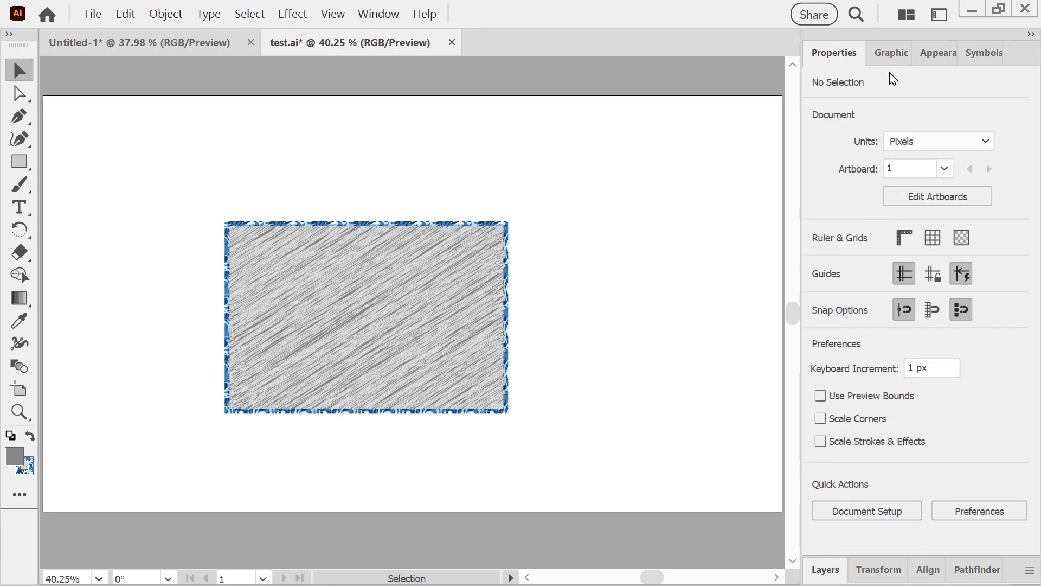
- Show the document's symbols and open the Florid Vector Pack symbol library
{"action": "left_click", "coordinate": [924, 55]}
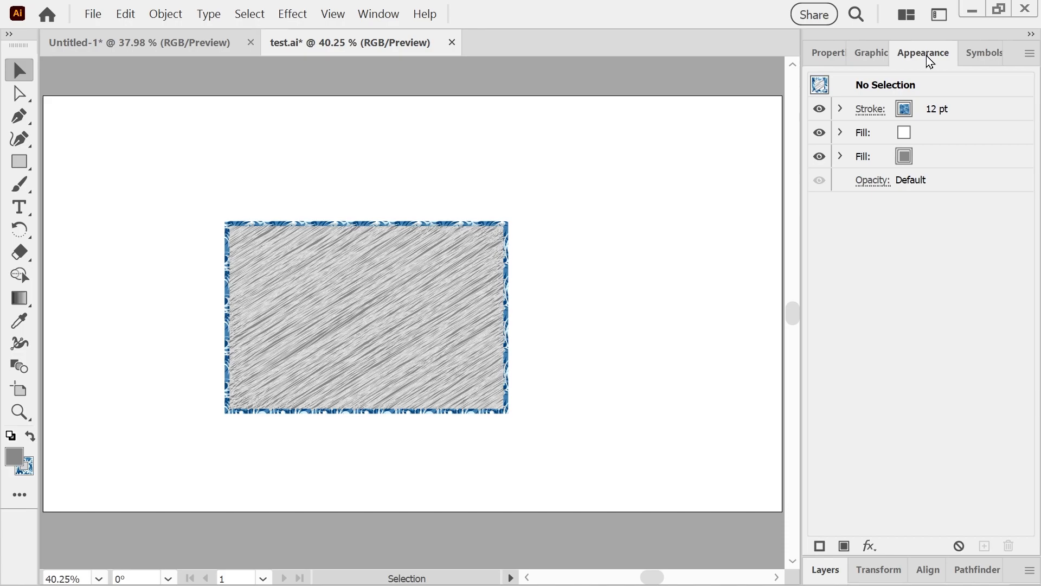
{"action": "left_click", "coordinate": [983, 54]}
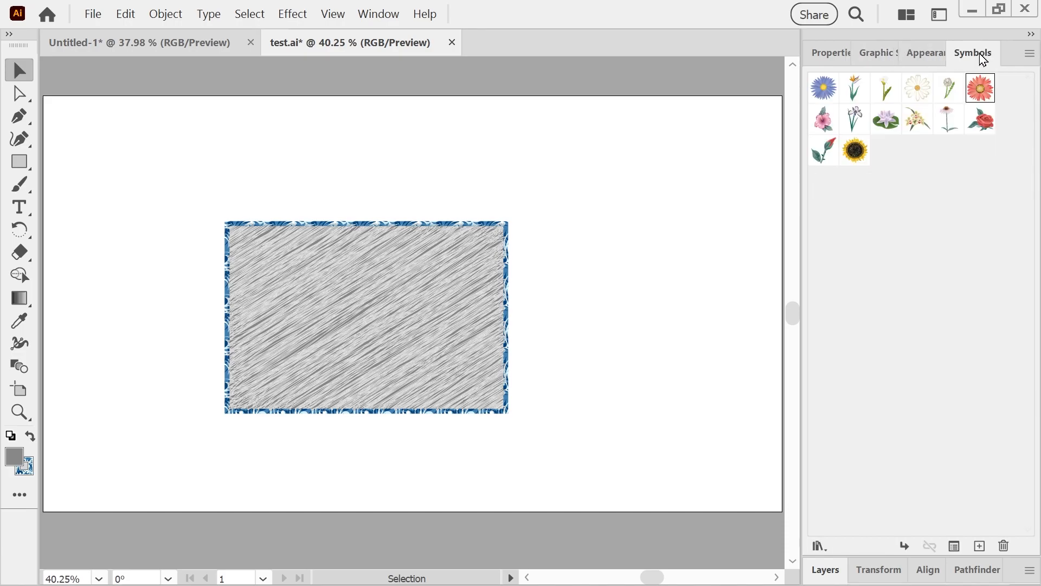
{"action": "left_click", "coordinate": [374, 19]}
{"action": "mouse_move", "coordinate": [650, 496]}
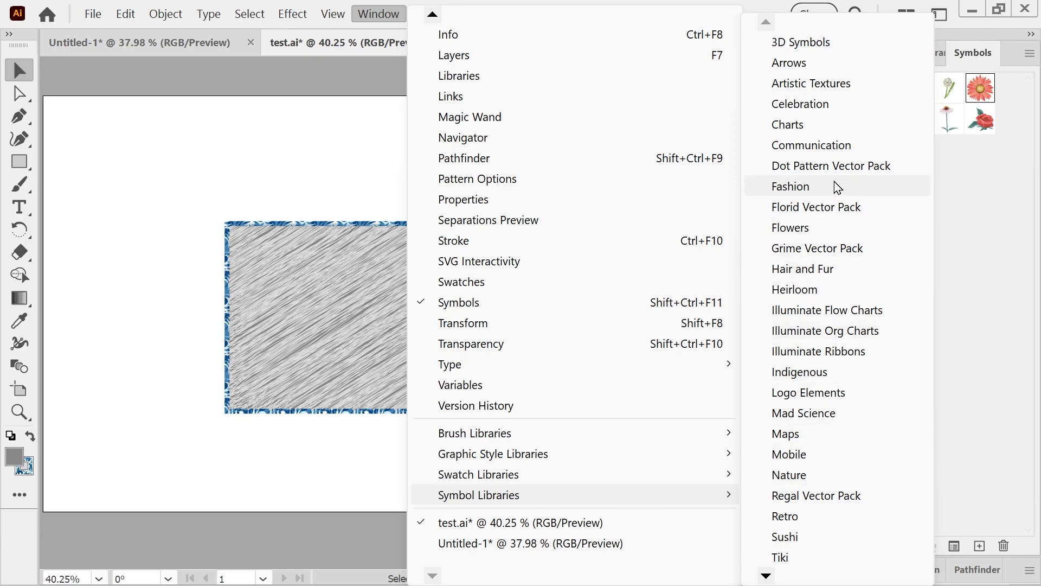
{"action": "left_click", "coordinate": [812, 218]}
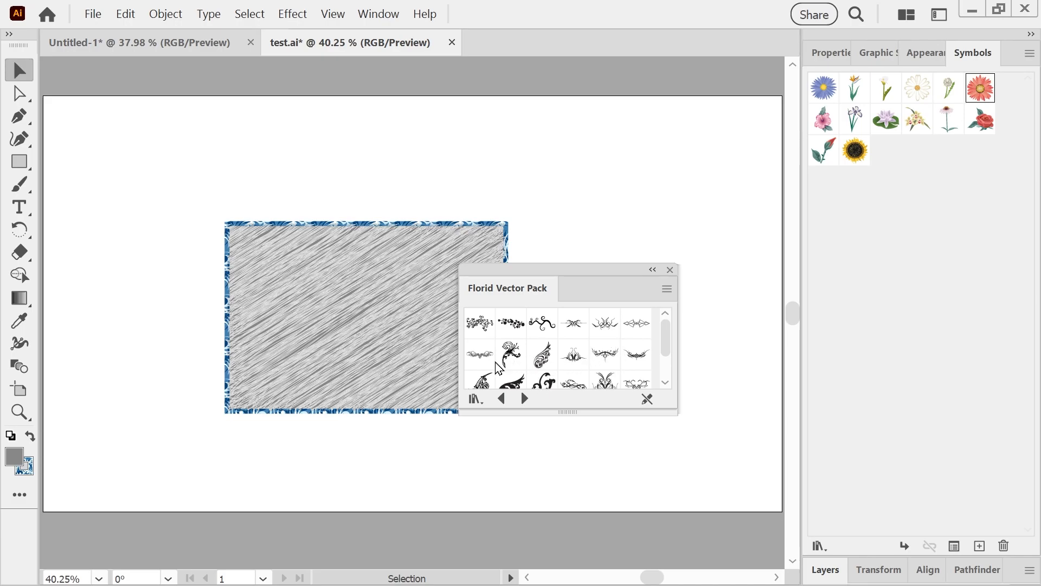
- Add the first two floral vine ornaments and the curled wing-shaped ornament to the document's symbols
{"action": "left_click", "coordinate": [479, 323]}
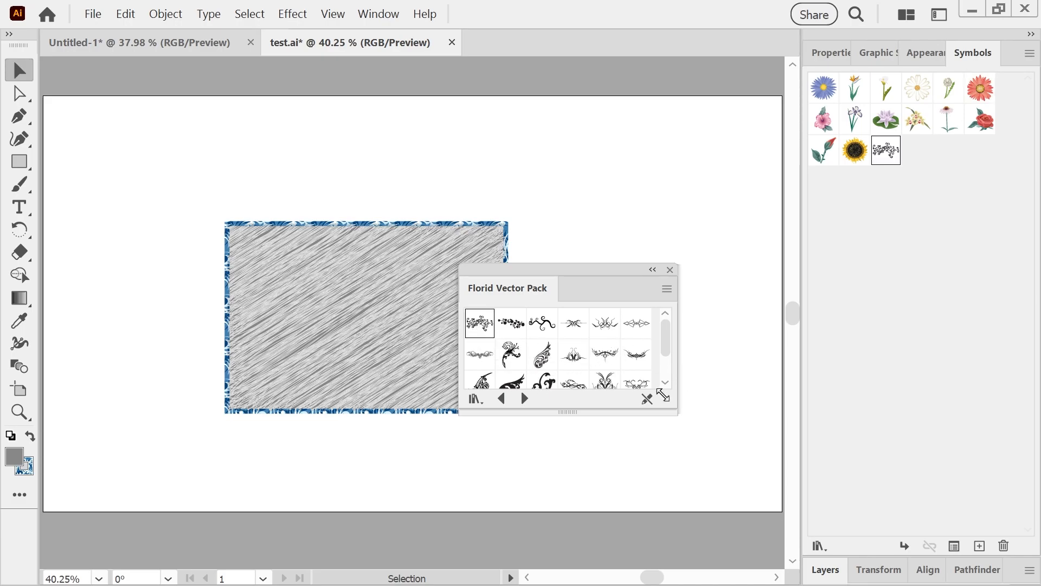
{"action": "left_click", "coordinate": [511, 332]}
{"action": "left_click", "coordinate": [540, 353]}
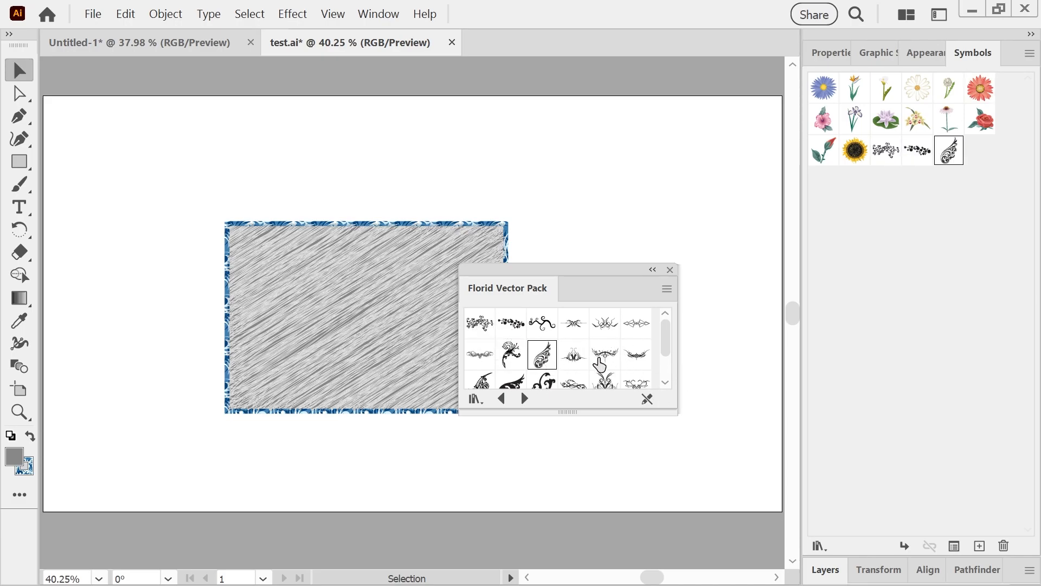
- Load the Grime Vector Pack symbol library and add two ink splatter symbols to the document
{"action": "left_click", "coordinate": [524, 399]}
{"action": "left_click", "coordinate": [525, 399]}
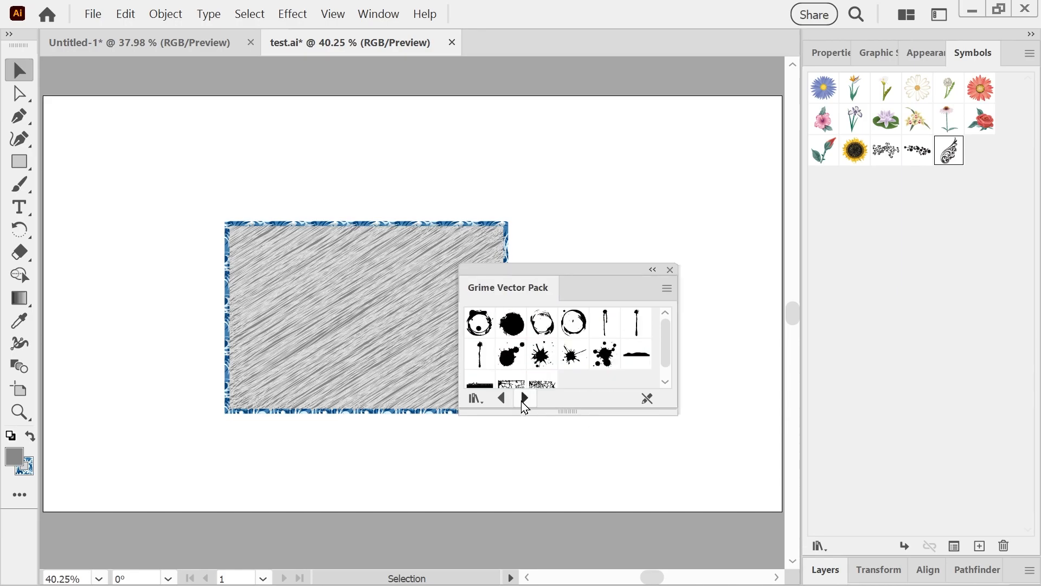
{"action": "left_click", "coordinate": [542, 358]}
{"action": "left_click", "coordinate": [573, 356]}
- Load the Heirloom library, enlarging its display, and add the pink teardrop, clear teardrop and blue marquise gems to the document's symbols
{"action": "left_click", "coordinate": [524, 399]}
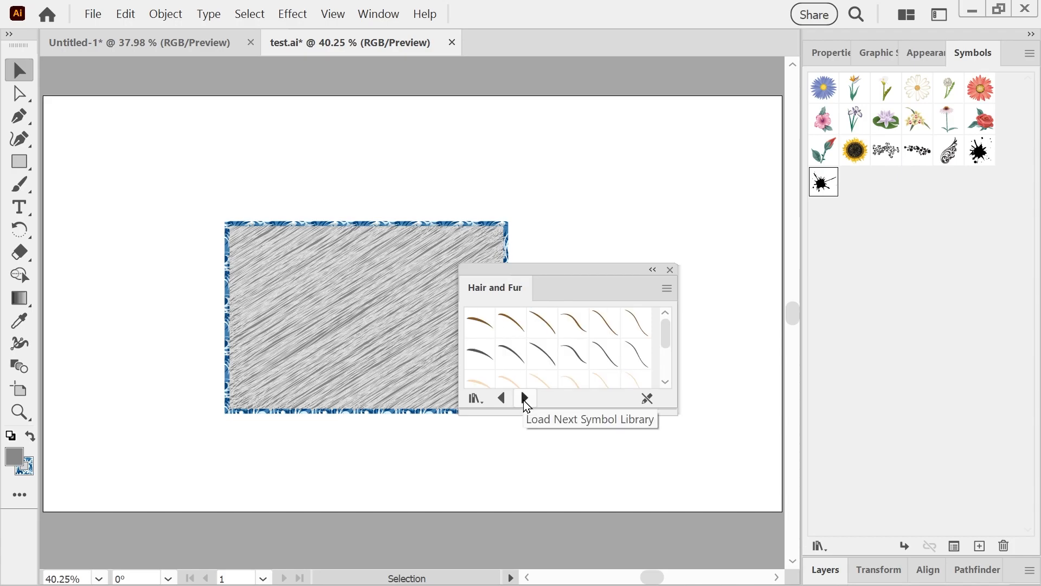
{"action": "left_click_drag", "start_coordinate": [677, 412], "coordinate": [770, 484]}
{"action": "left_click", "coordinate": [531, 473]}
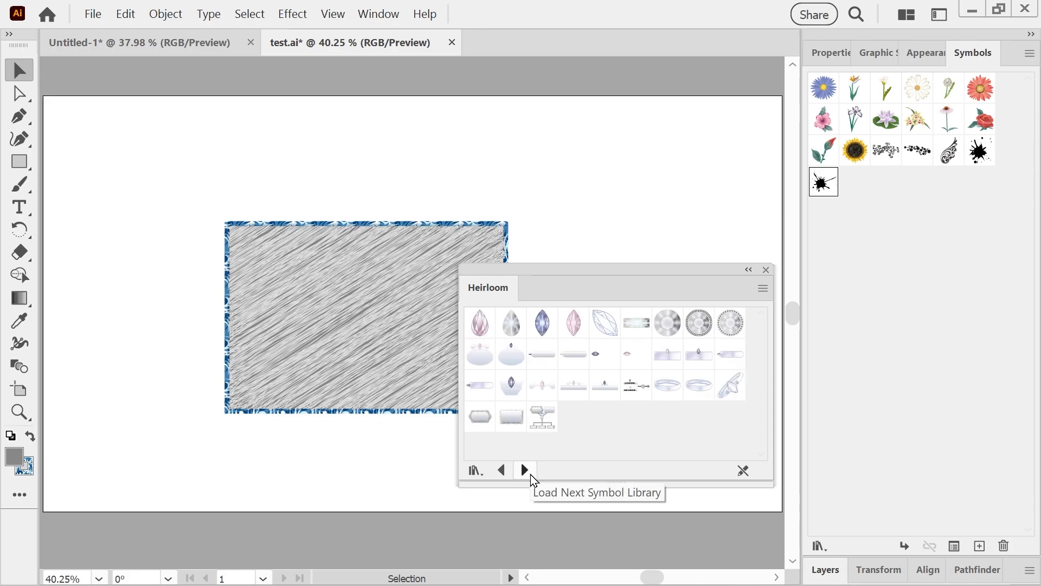
{"action": "left_click", "coordinate": [480, 324]}
{"action": "left_click", "coordinate": [520, 328]}
{"action": "left_click", "coordinate": [542, 326]}
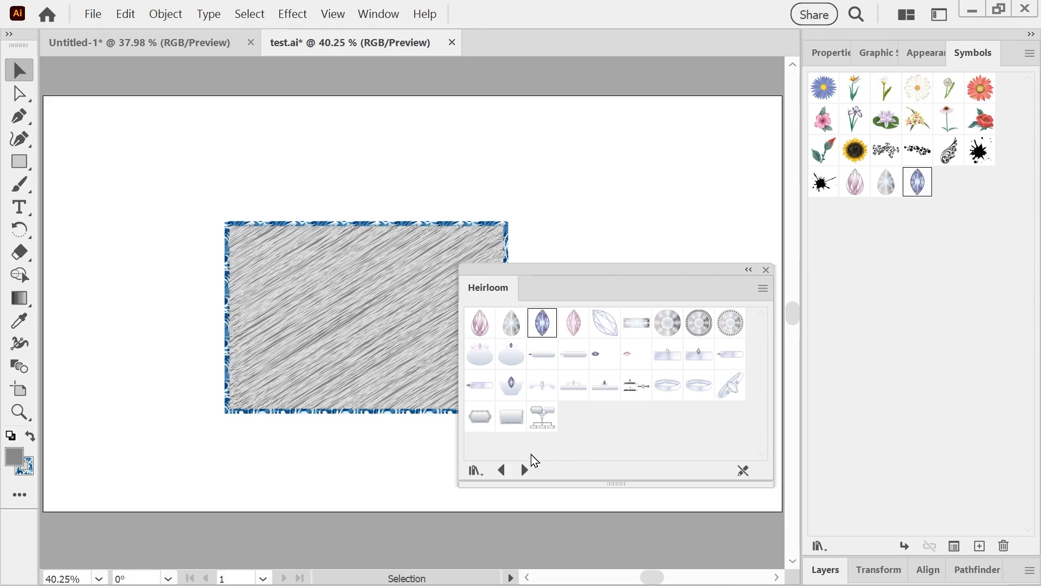
- Browse on to the Indigenous symbol library, add its green hut and lidded pot to the document, and close the library
{"action": "left_click", "coordinate": [525, 470]}
{"action": "left_click", "coordinate": [525, 470]}
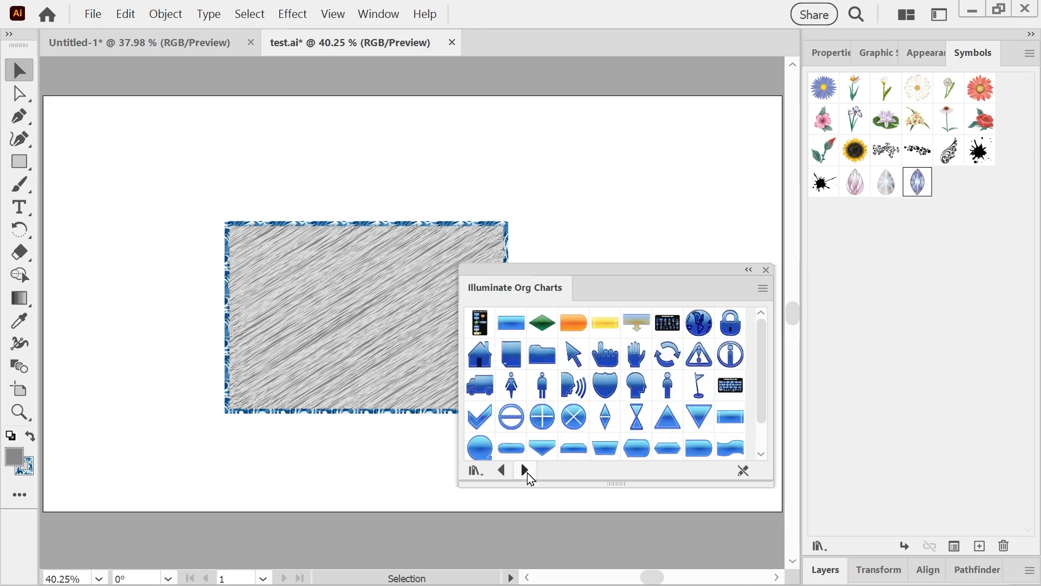
{"action": "left_click", "coordinate": [525, 470]}
{"action": "left_click", "coordinate": [525, 470]}
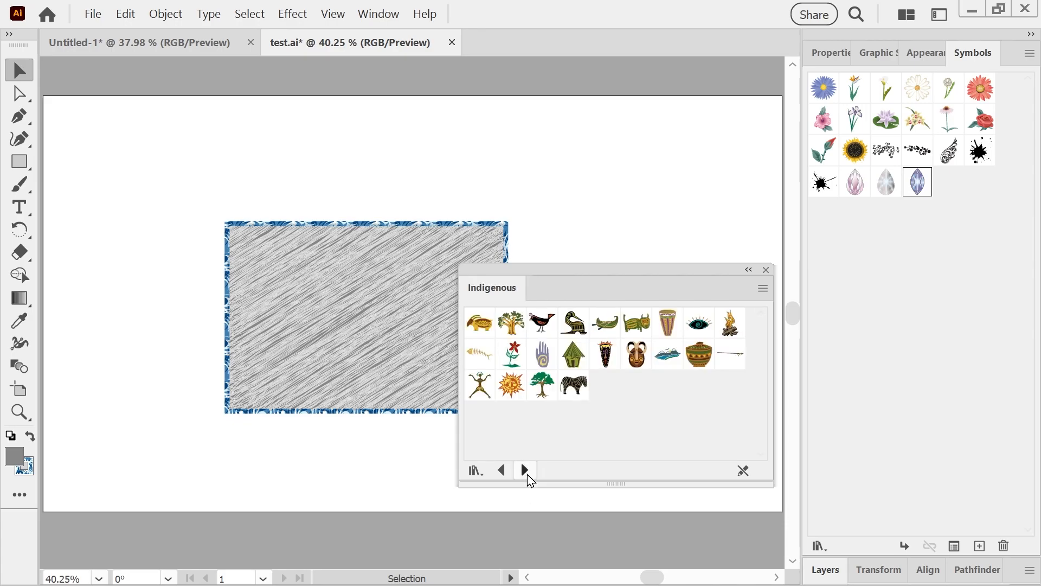
{"action": "left_click", "coordinate": [525, 470]}
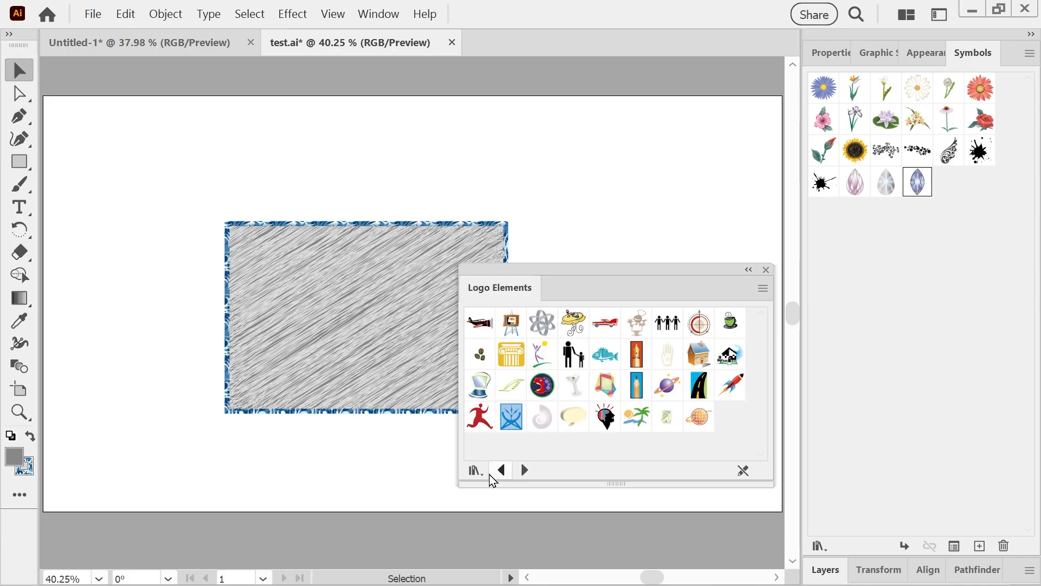
{"action": "left_click", "coordinate": [501, 470]}
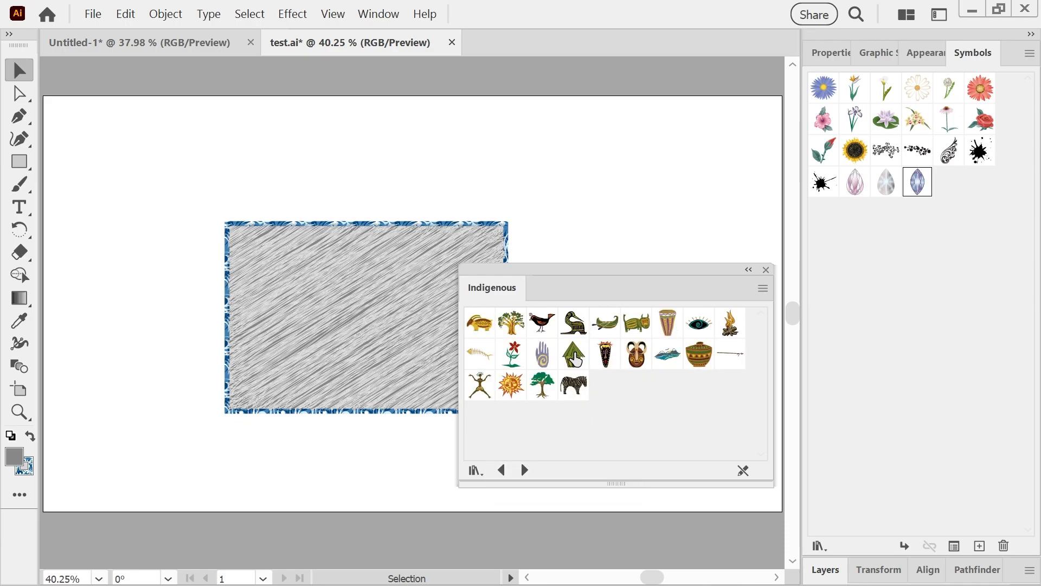
{"action": "left_click", "coordinate": [574, 355]}
{"action": "left_click", "coordinate": [698, 359]}
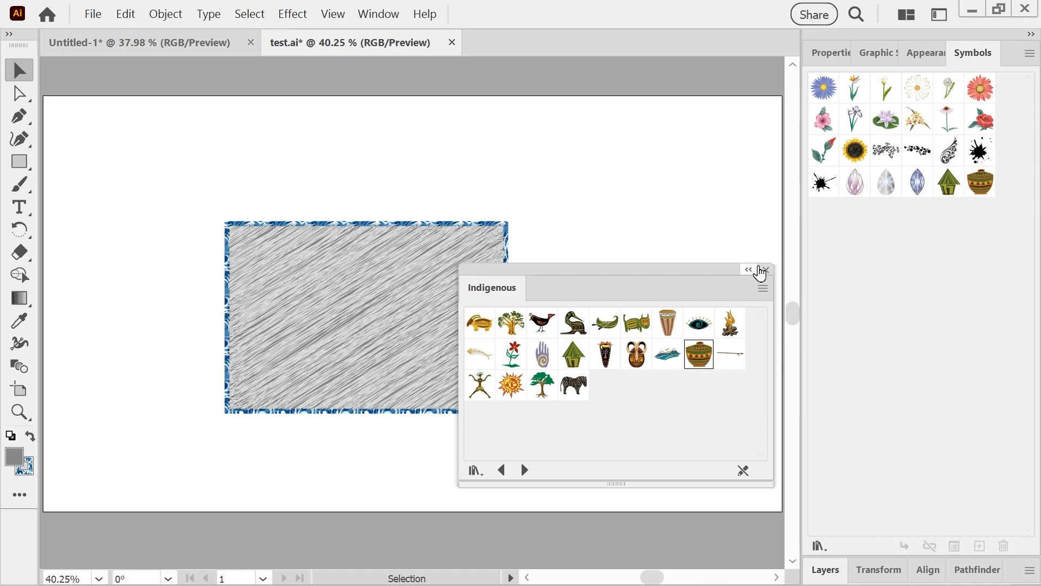
{"action": "left_click", "coordinate": [766, 269]}
- Place the lidded pot symbol on the rectangle, enlarge it to about 753 by 591 px and move it over the rectangle's right side
{"action": "left_click_drag", "start_coordinate": [986, 188], "coordinate": [357, 279]}
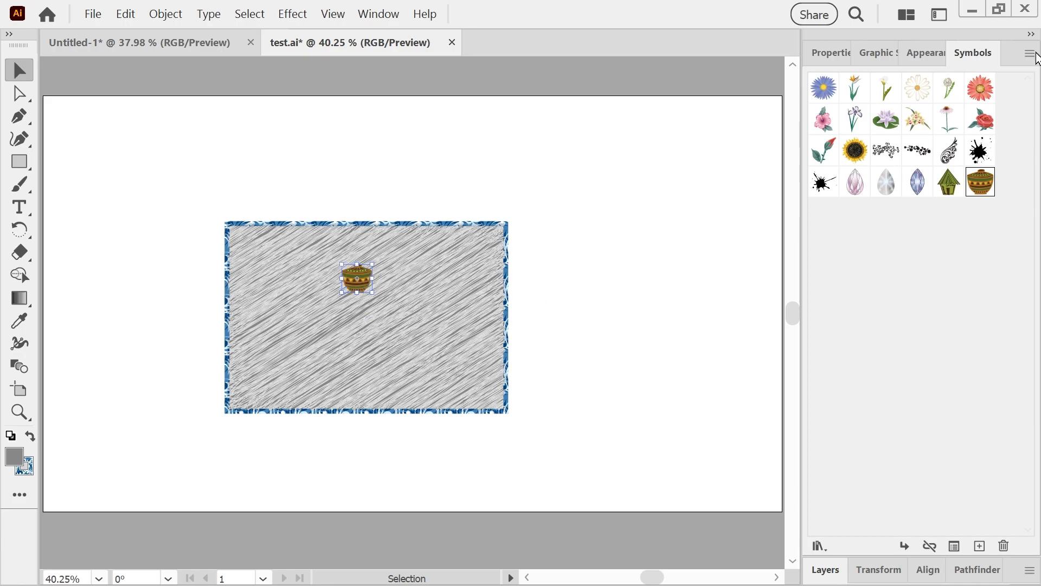
{"action": "left_click", "coordinate": [928, 54]}
{"action": "left_click", "coordinate": [859, 54]}
{"action": "left_click", "coordinate": [976, 52]}
{"action": "left_click_drag", "start_coordinate": [373, 293], "coordinate": [635, 496]}
{"action": "left_click_drag", "start_coordinate": [520, 340], "coordinate": [553, 265]}
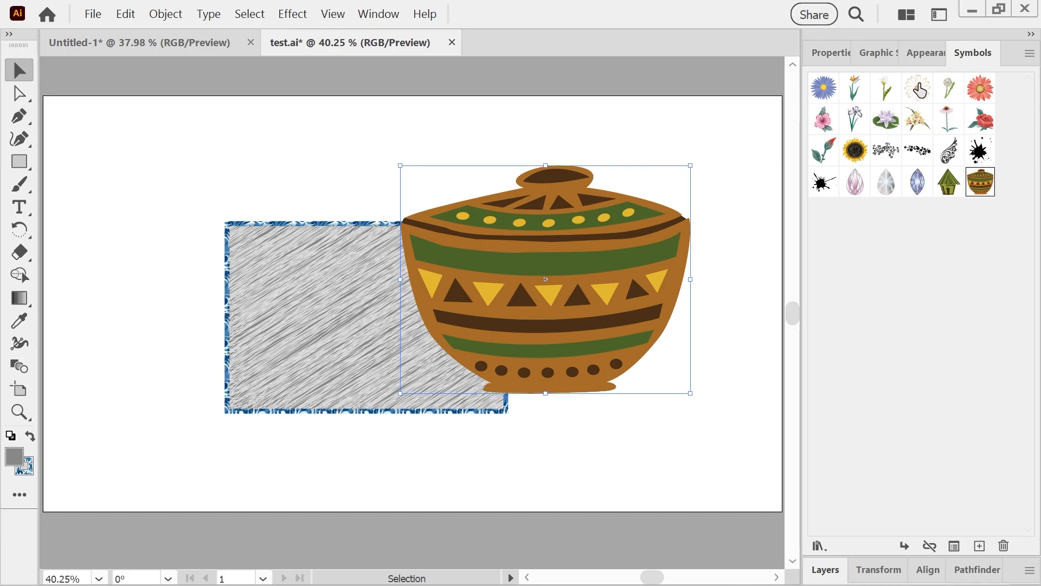
- Try to recolour the lidded pot symbol by applying a light blue fill swatch
{"action": "left_click", "coordinate": [916, 54]}
{"action": "left_click", "coordinate": [868, 54]}
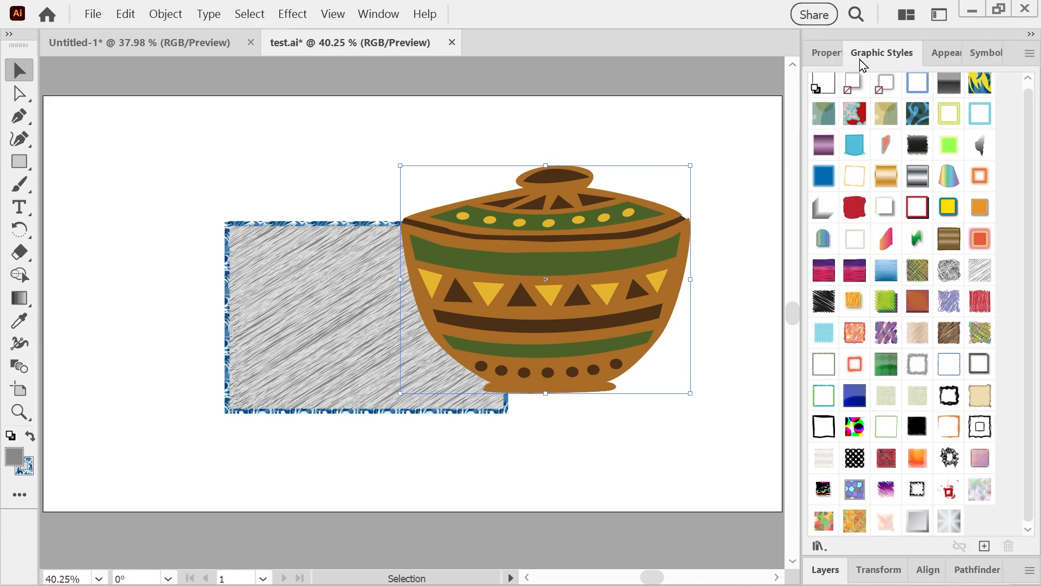
{"action": "left_click", "coordinate": [826, 55]}
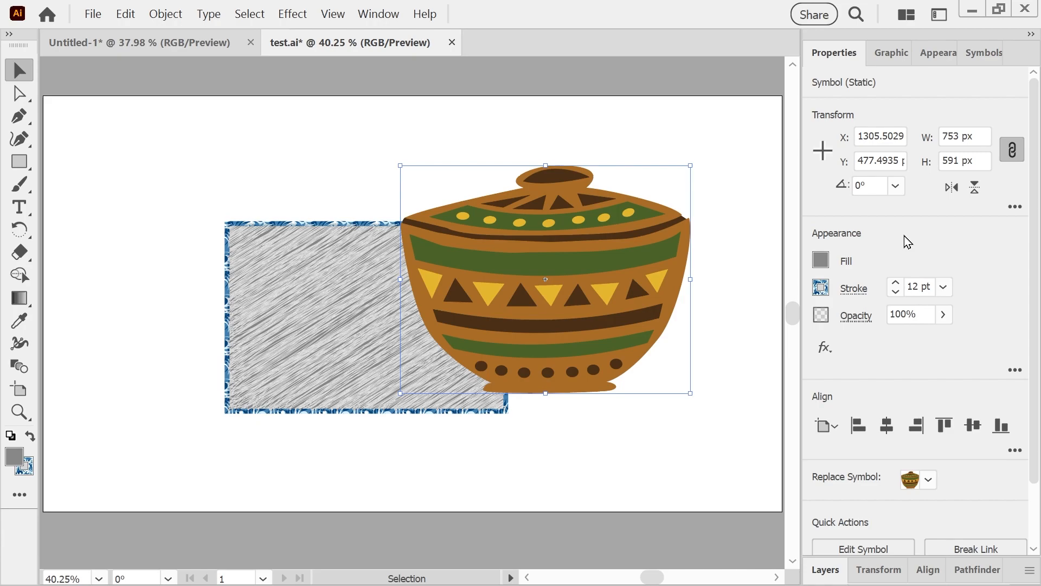
{"action": "left_click", "coordinate": [822, 260]}
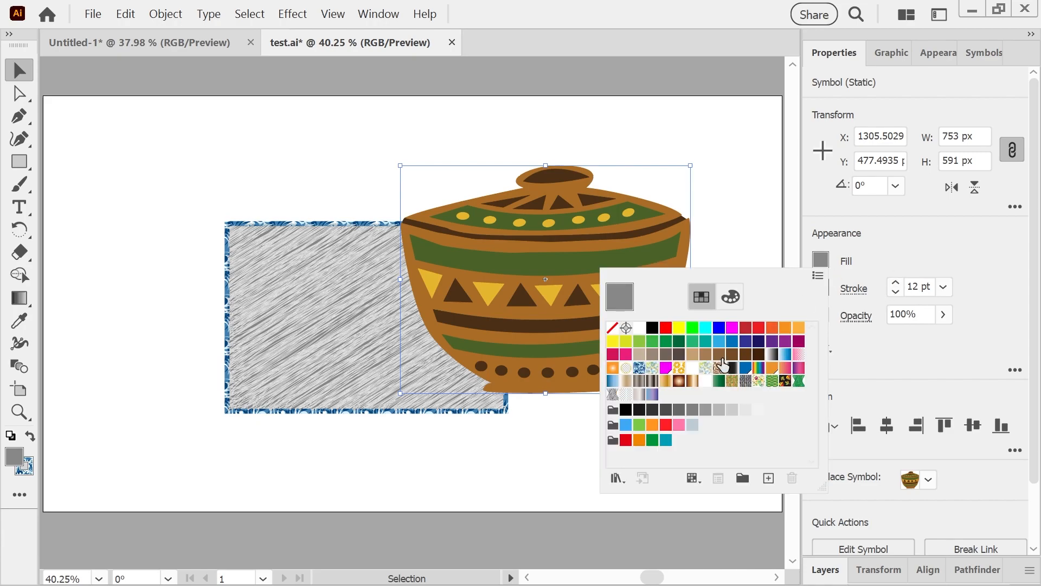
{"action": "left_click", "coordinate": [719, 340]}
- Break the lidded pot's link to its symbol and fill it with a leaf pattern, replacing that with the pink Orchid gradient
{"action": "right_click", "coordinate": [650, 250]}
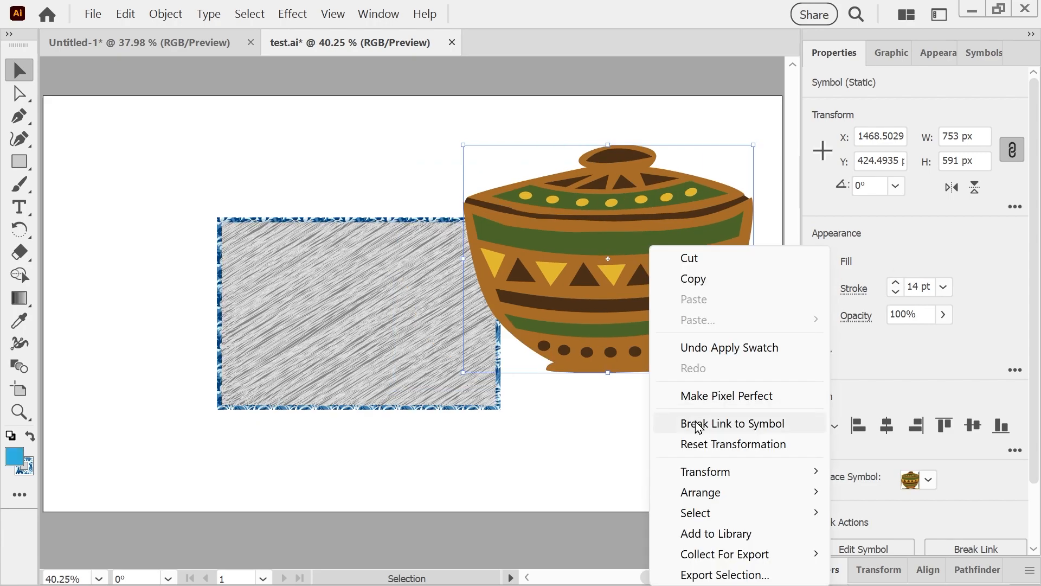
{"action": "left_click", "coordinate": [697, 424]}
{"action": "left_click", "coordinate": [821, 259]}
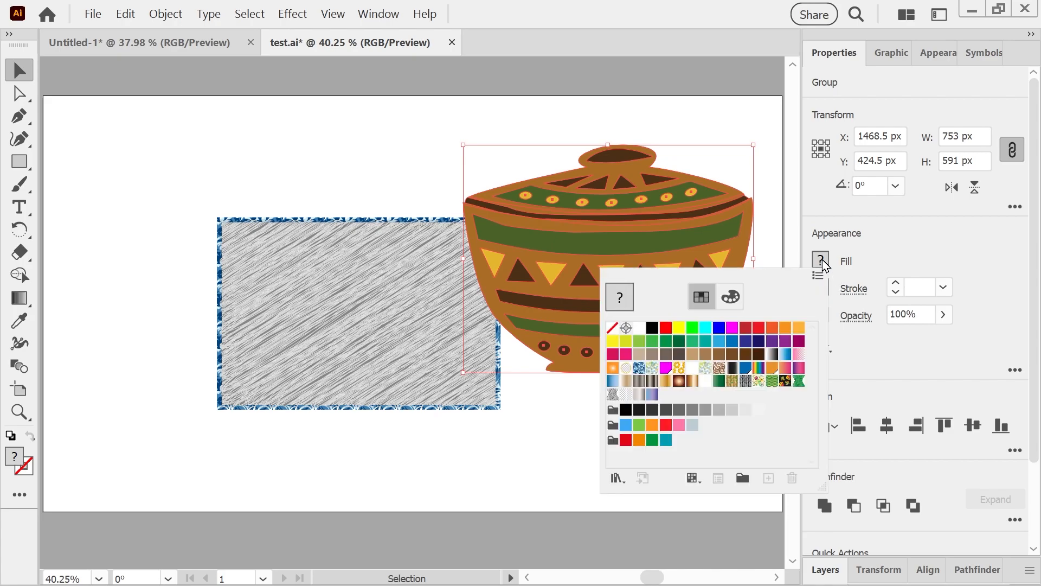
{"action": "left_click", "coordinate": [785, 381]}
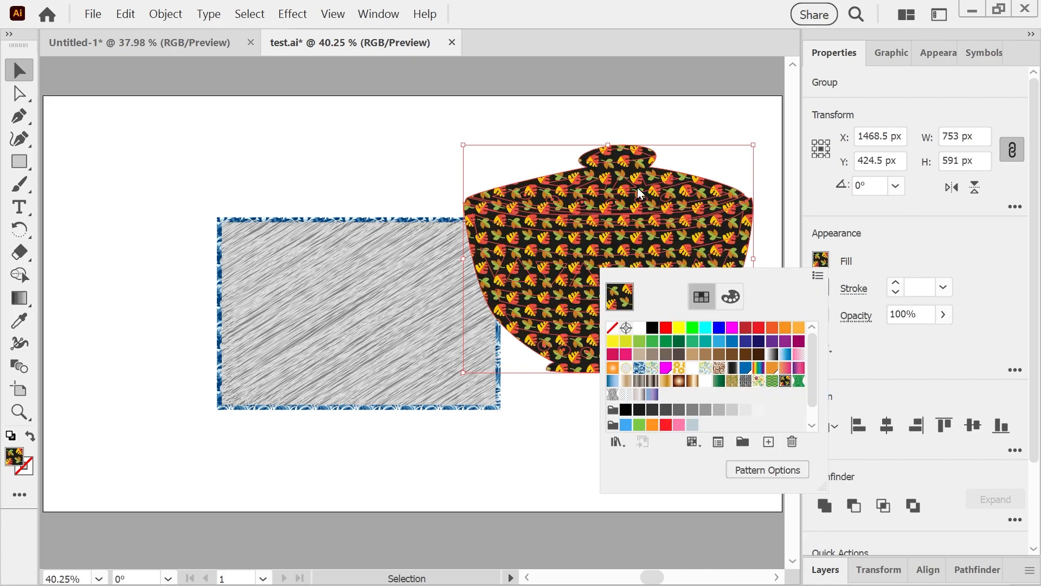
{"action": "left_click", "coordinate": [799, 356]}
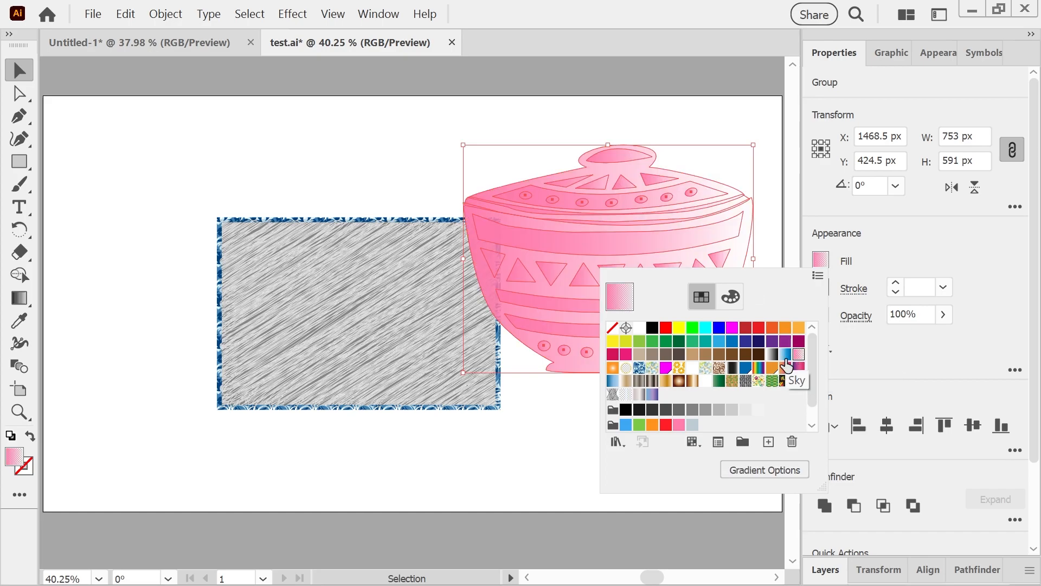
{"action": "left_click", "coordinate": [939, 229]}
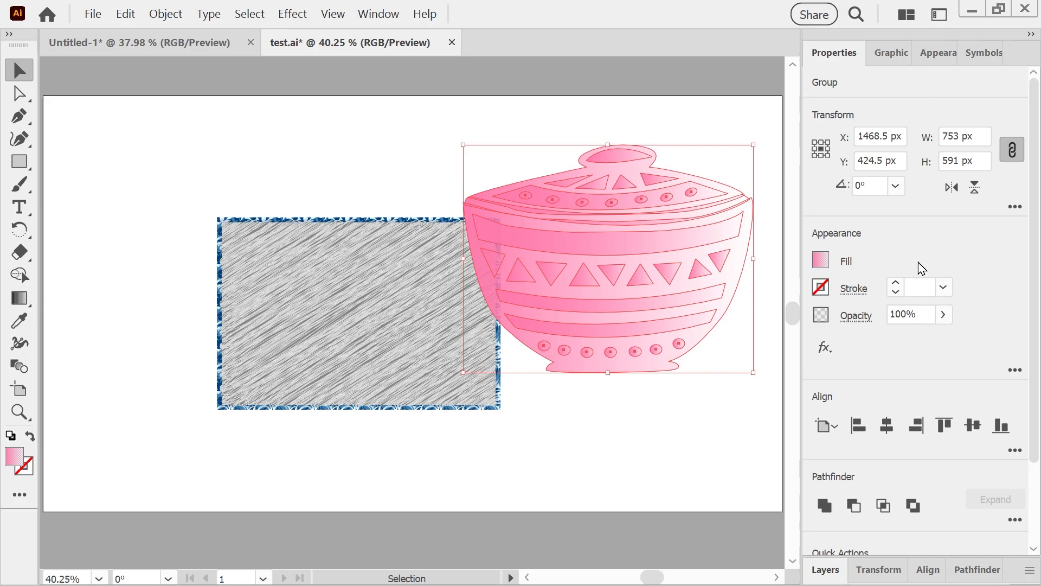
- Show the document's swatches and collapse the Grays, Web Color Group and Tetrad R O G B colour groups
{"action": "left_click", "coordinate": [379, 14]}
{"action": "mouse_move", "coordinate": [493, 477]}
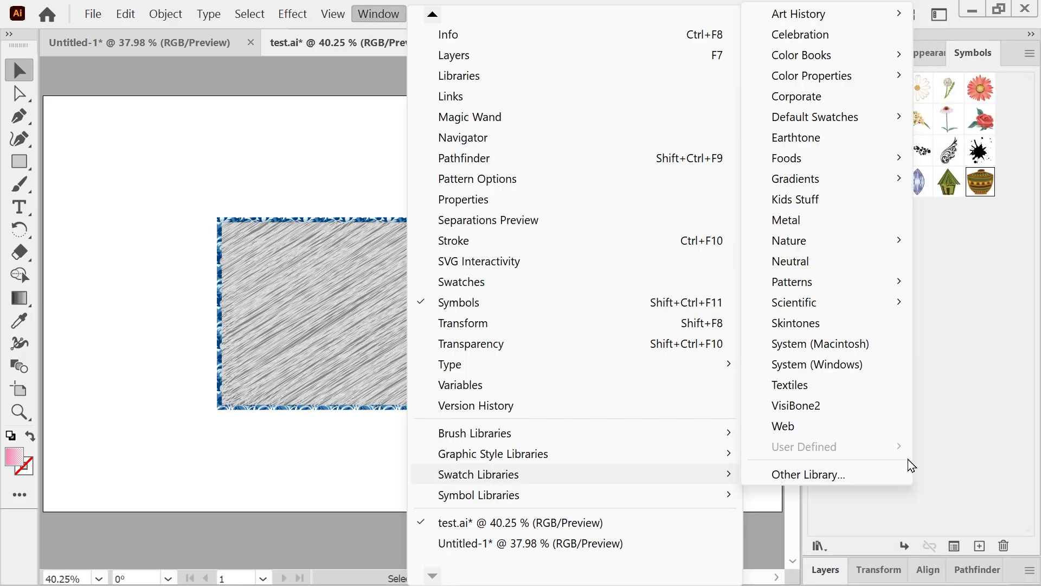
{"action": "mouse_move", "coordinate": [831, 278]}
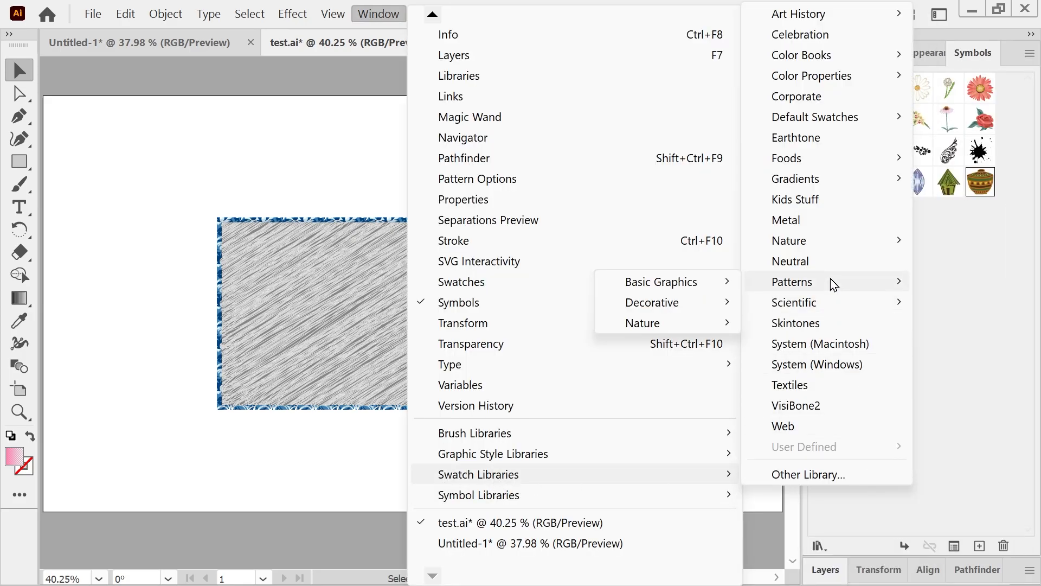
{"action": "mouse_move", "coordinate": [831, 304]}
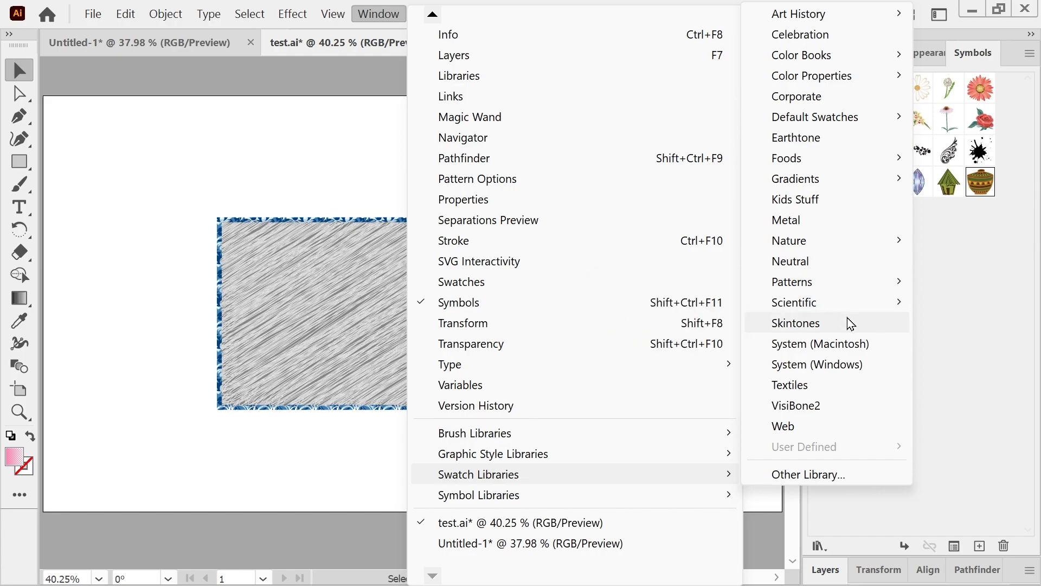
{"action": "left_click", "coordinate": [490, 283]}
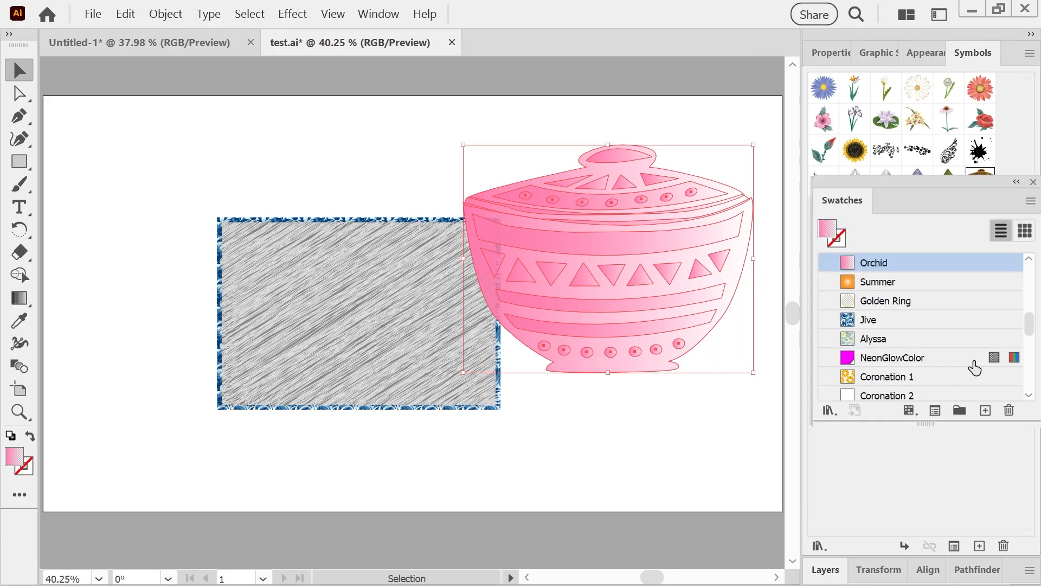
{"action": "left_click_drag", "start_coordinate": [1035, 326], "coordinate": [1021, 359]}
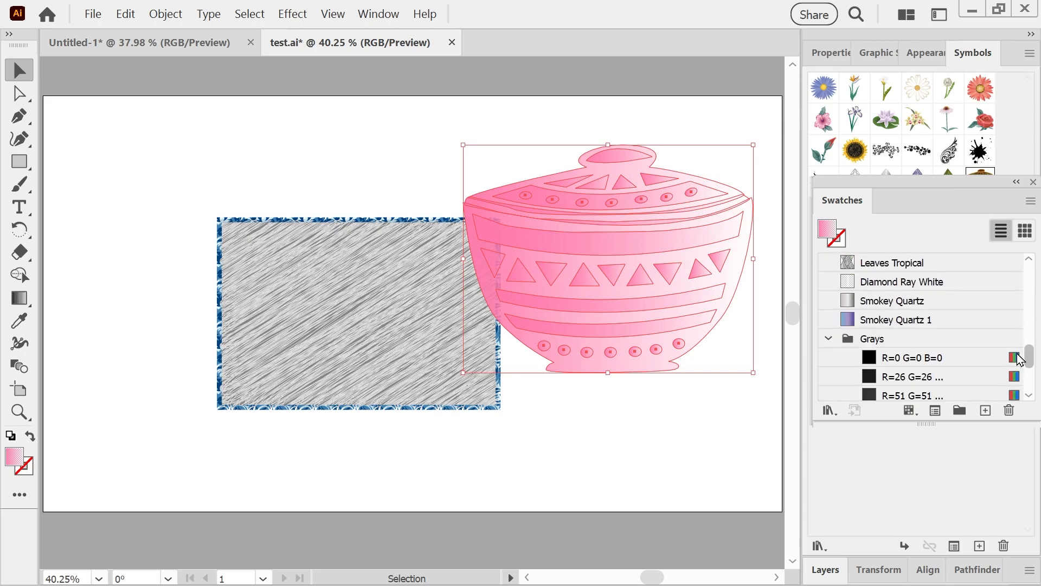
{"action": "left_click", "coordinate": [822, 343]}
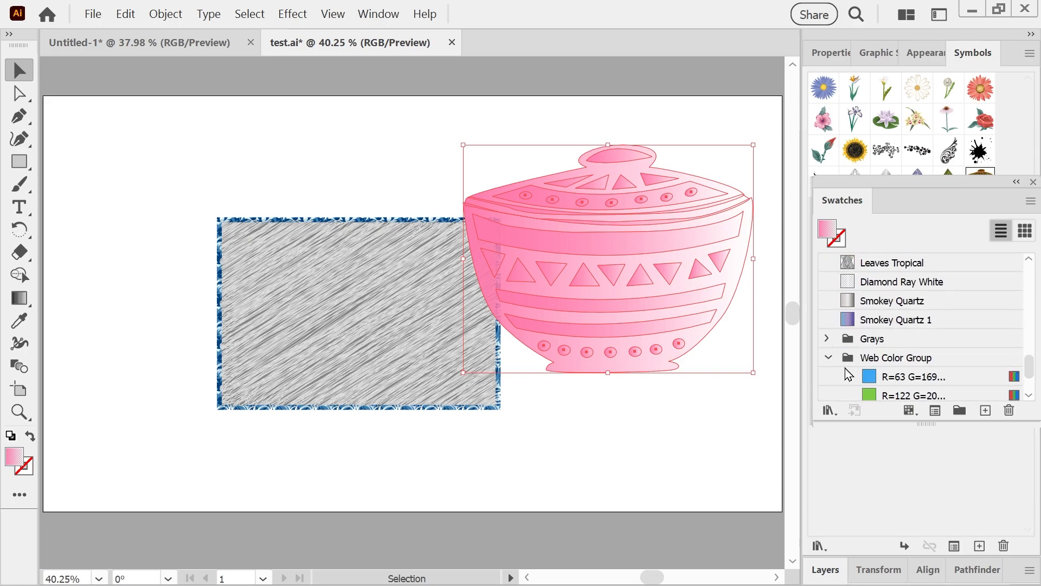
{"action": "left_click", "coordinate": [831, 356]}
{"action": "left_click", "coordinate": [829, 378]}
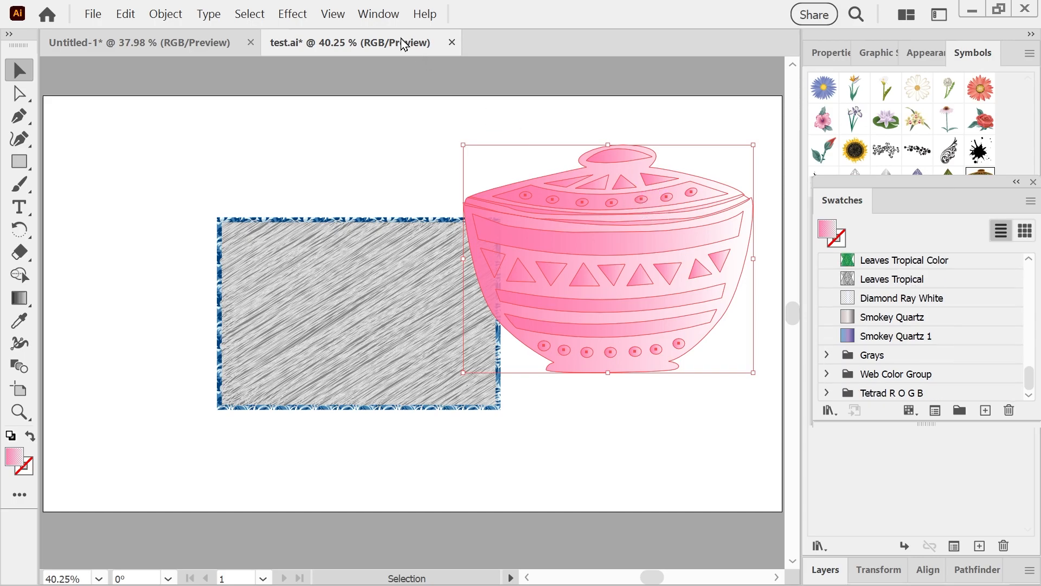
- Load the Nature_Foliage pattern swatch library
{"action": "left_click", "coordinate": [378, 15]}
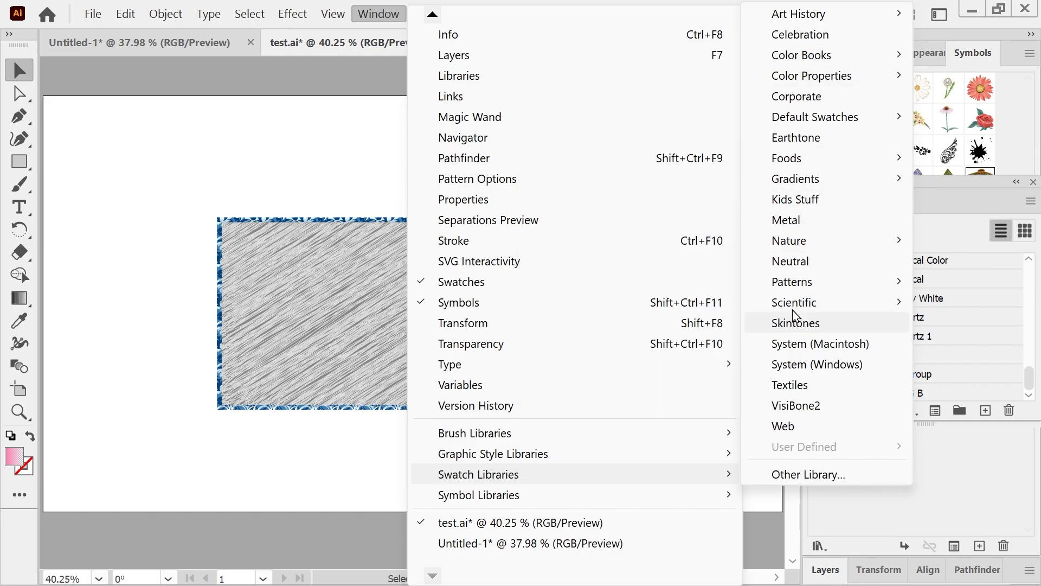
{"action": "mouse_move", "coordinate": [799, 287]}
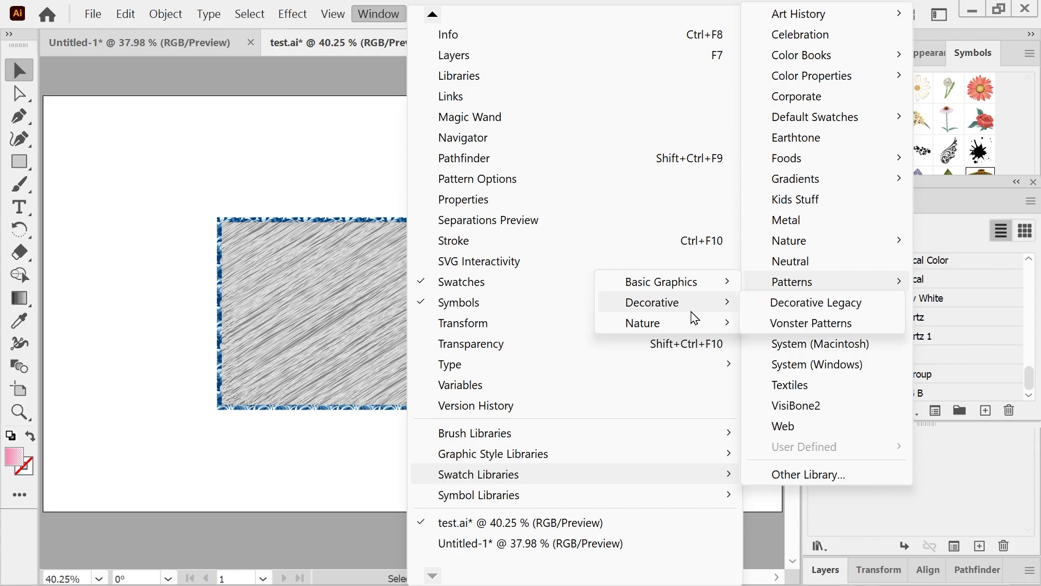
{"action": "mouse_move", "coordinate": [681, 328]}
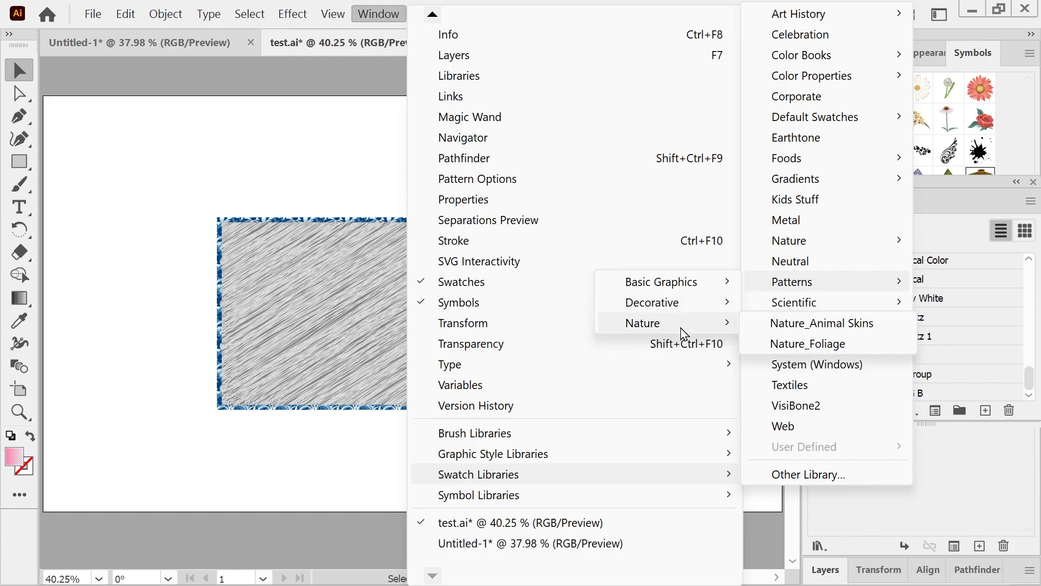
{"action": "left_click", "coordinate": [800, 347]}
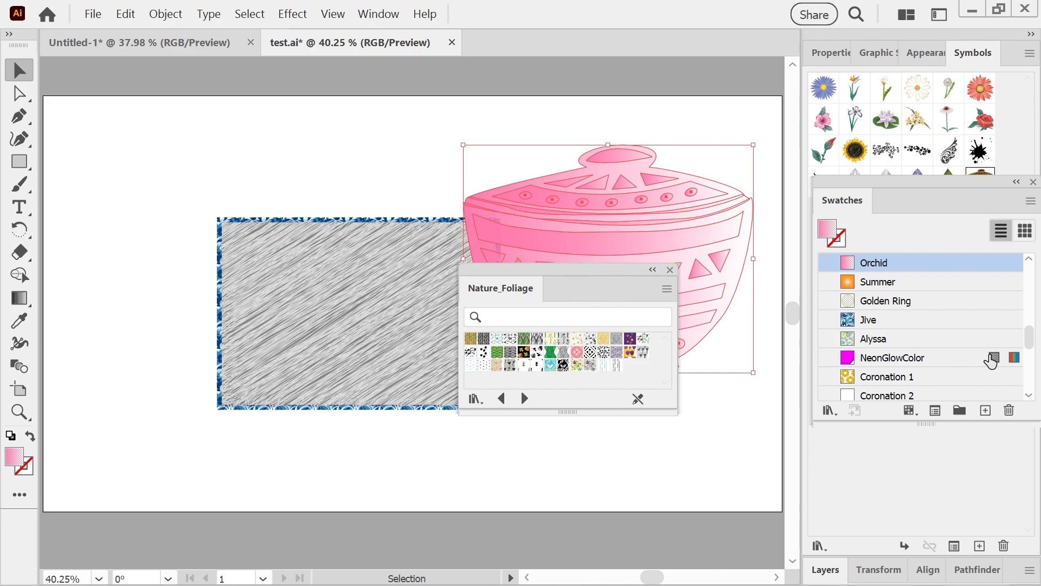
- Fill the pot with Willow Branch and switch to Willow Branch Color, adding both patterns to the document's swatches, and close the library
{"action": "scroll", "coordinate": [1029, 343], "scroll_direction": "up", "scroll_amount": 5}
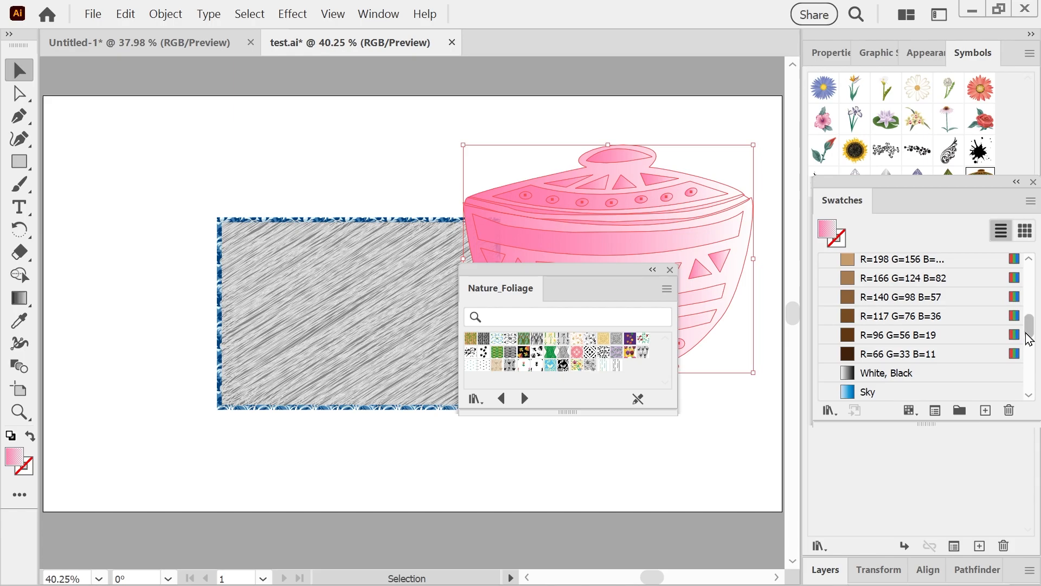
{"action": "left_click_drag", "start_coordinate": [1029, 326], "coordinate": [1009, 334]}
{"action": "scroll", "coordinate": [1012, 341], "scroll_direction": "down", "scroll_amount": 10}
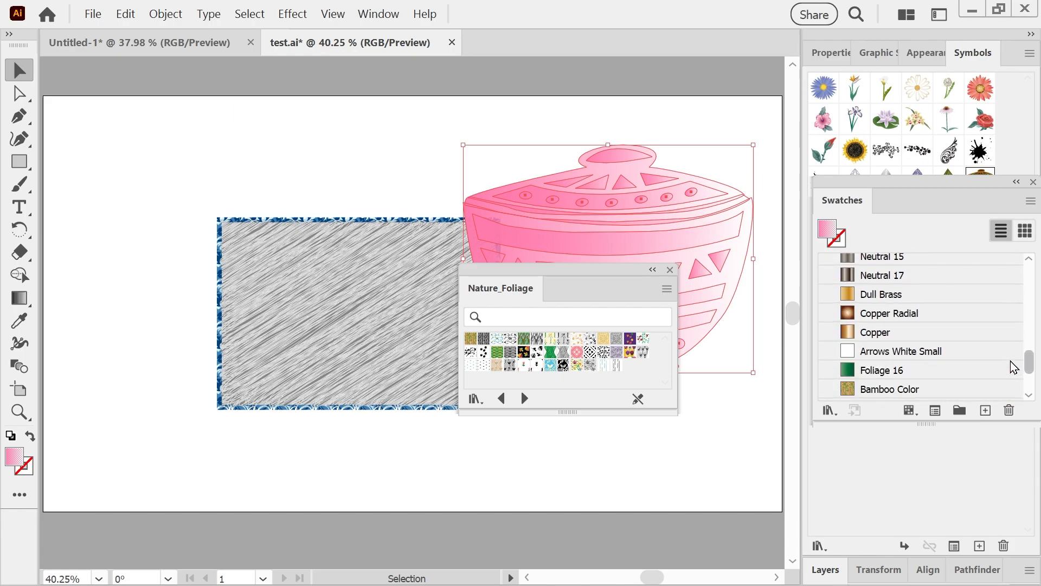
{"action": "scroll", "coordinate": [1015, 374], "scroll_direction": "down", "scroll_amount": 10}
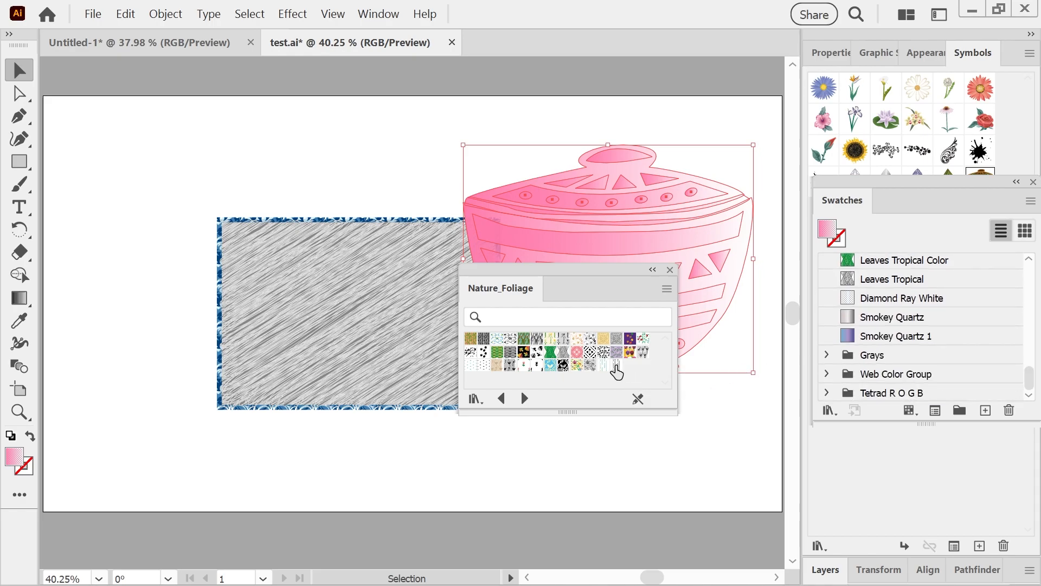
{"action": "left_click", "coordinate": [616, 366]}
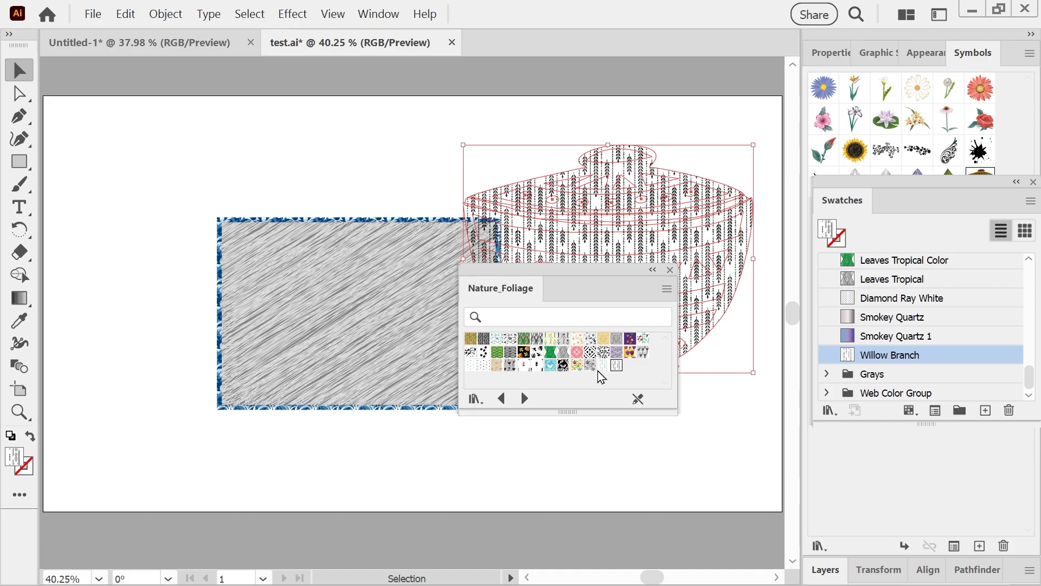
{"action": "left_click", "coordinate": [604, 365]}
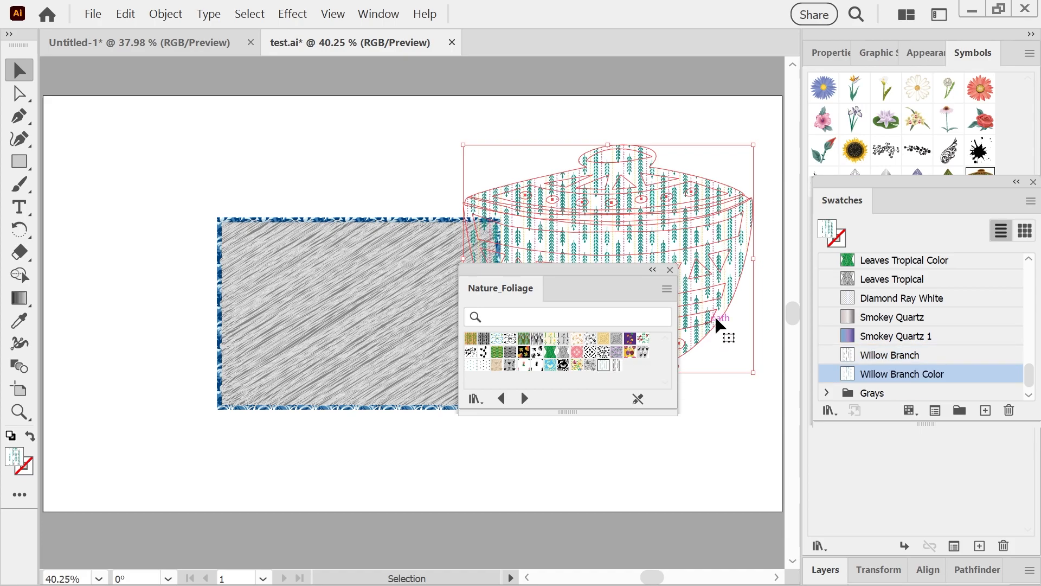
{"action": "left_click", "coordinate": [671, 270]}
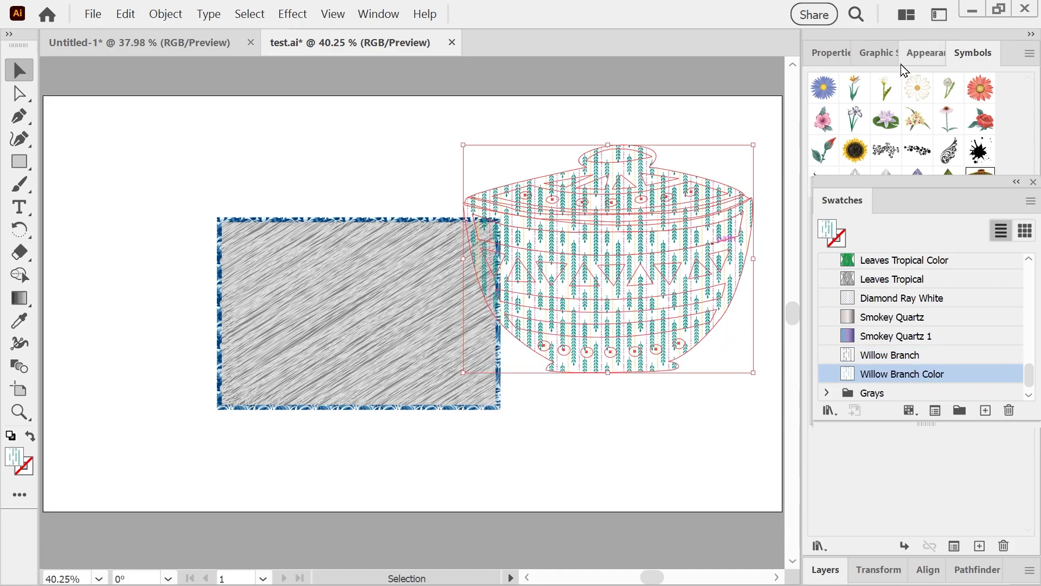
- Close the swatch list and give the pot a Willow Branch stroke, switching it to Willow Branch Color
{"action": "left_click", "coordinate": [839, 54]}
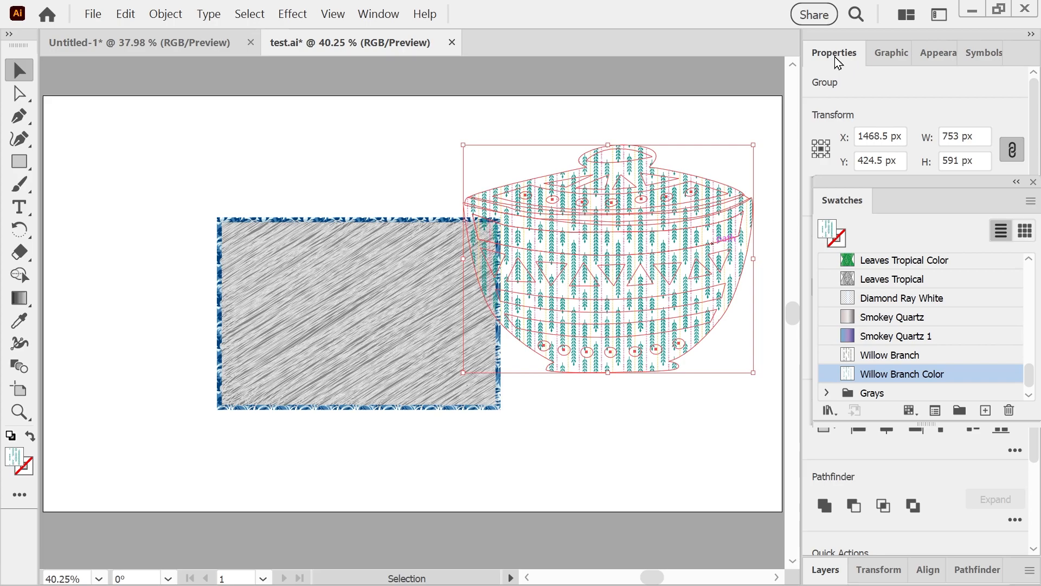
{"action": "left_click", "coordinate": [1033, 182]}
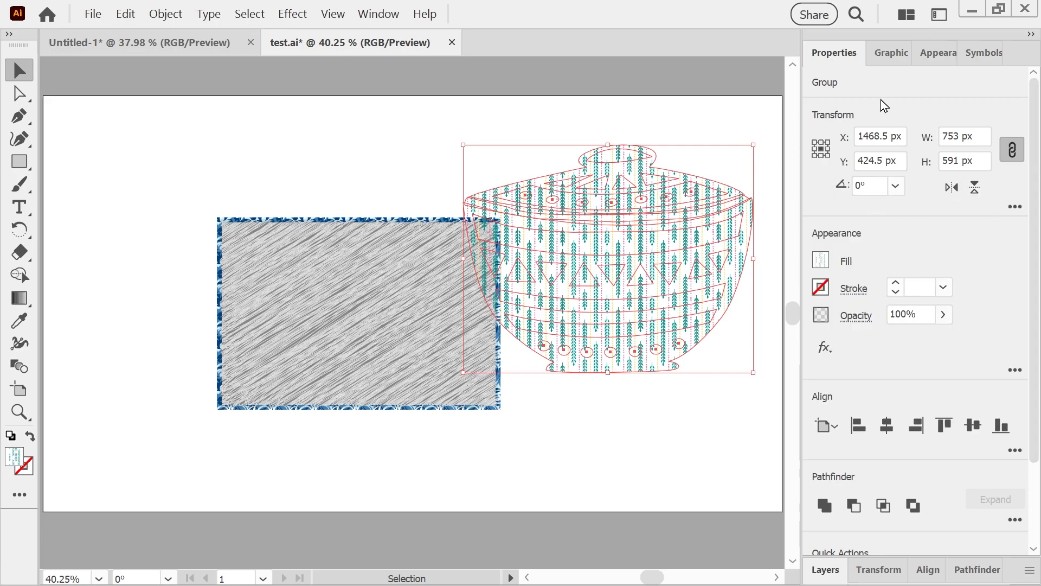
{"action": "left_click", "coordinate": [821, 288]}
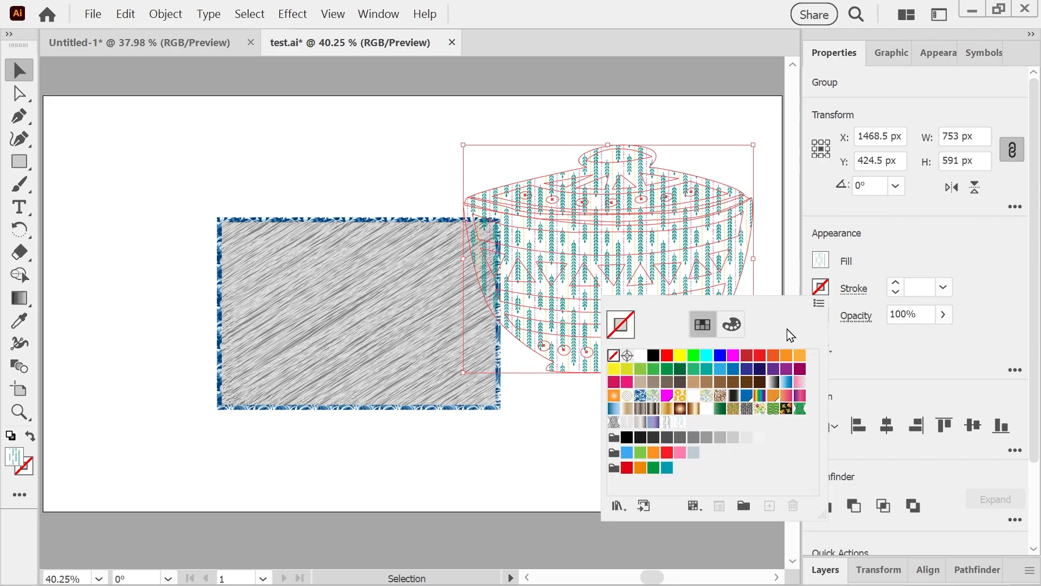
{"action": "left_click", "coordinate": [665, 422]}
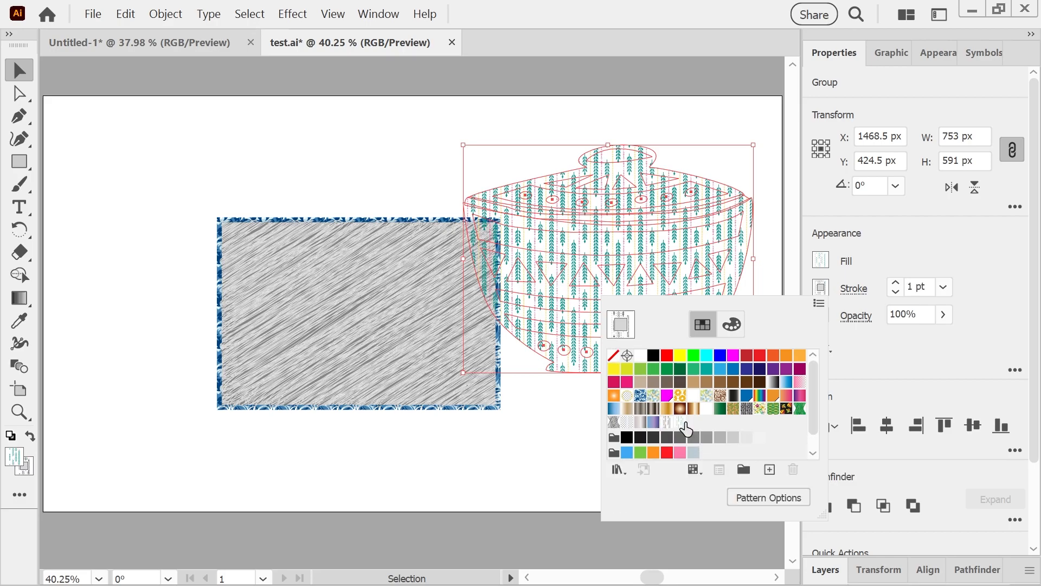
{"action": "left_click", "coordinate": [678, 423]}
{"action": "left_click", "coordinate": [902, 243]}
- Apply the Scribble 11 graphic style to the pot and bring the document's symbols back into view
{"action": "left_click", "coordinate": [879, 57]}
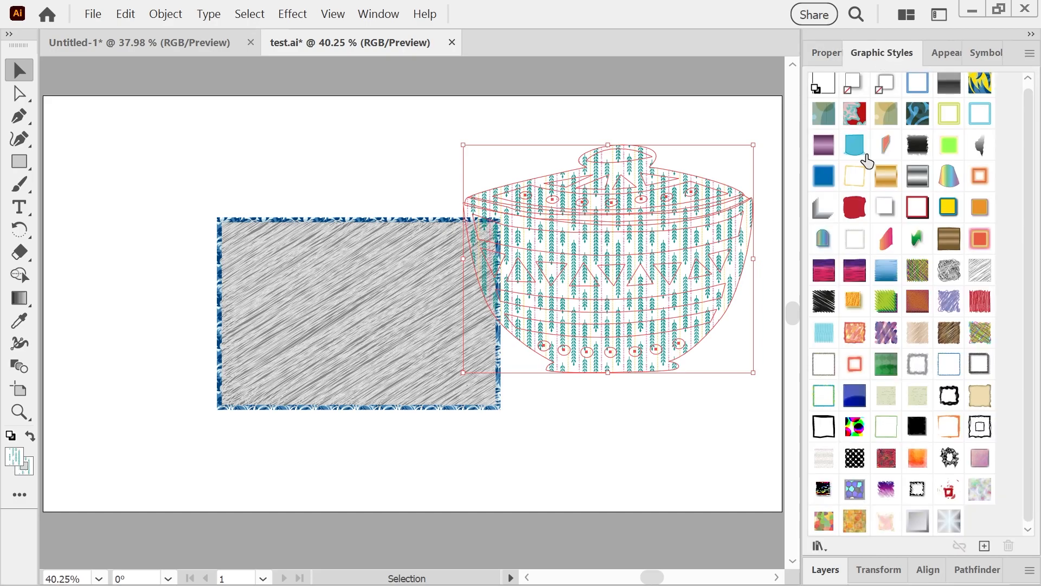
{"action": "left_click", "coordinate": [946, 305]}
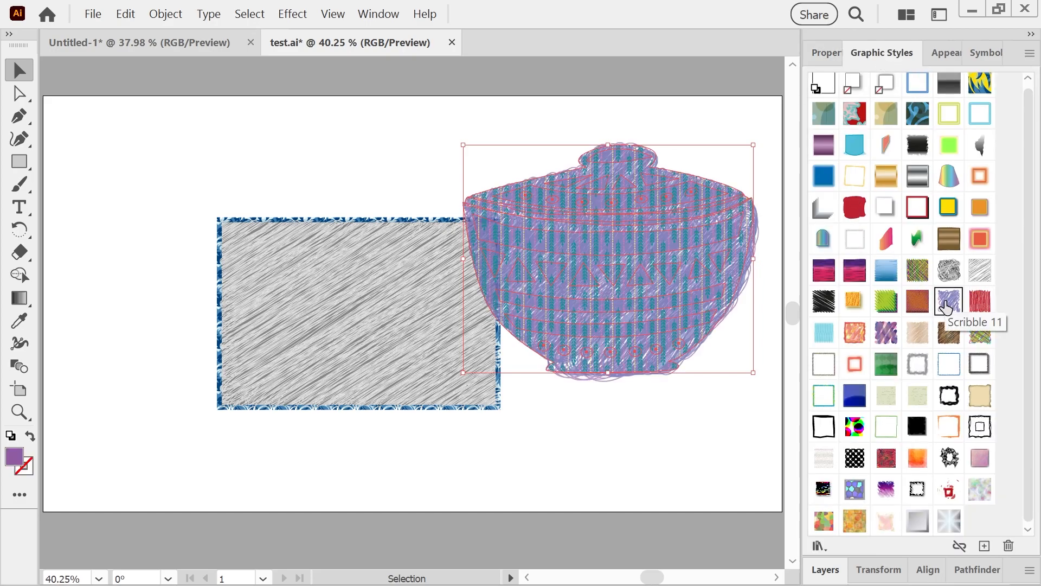
{"action": "left_click", "coordinate": [987, 55]}
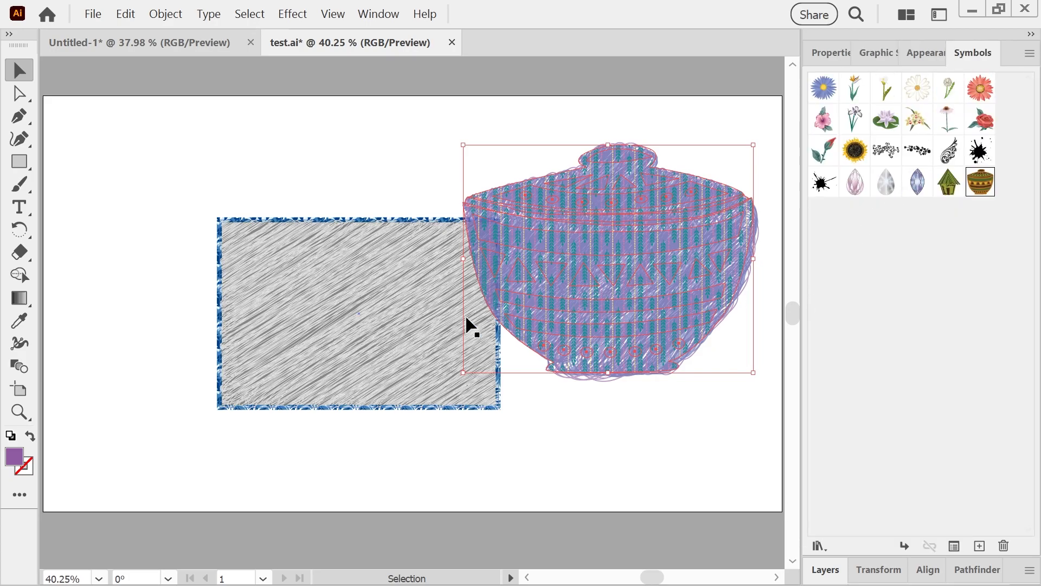